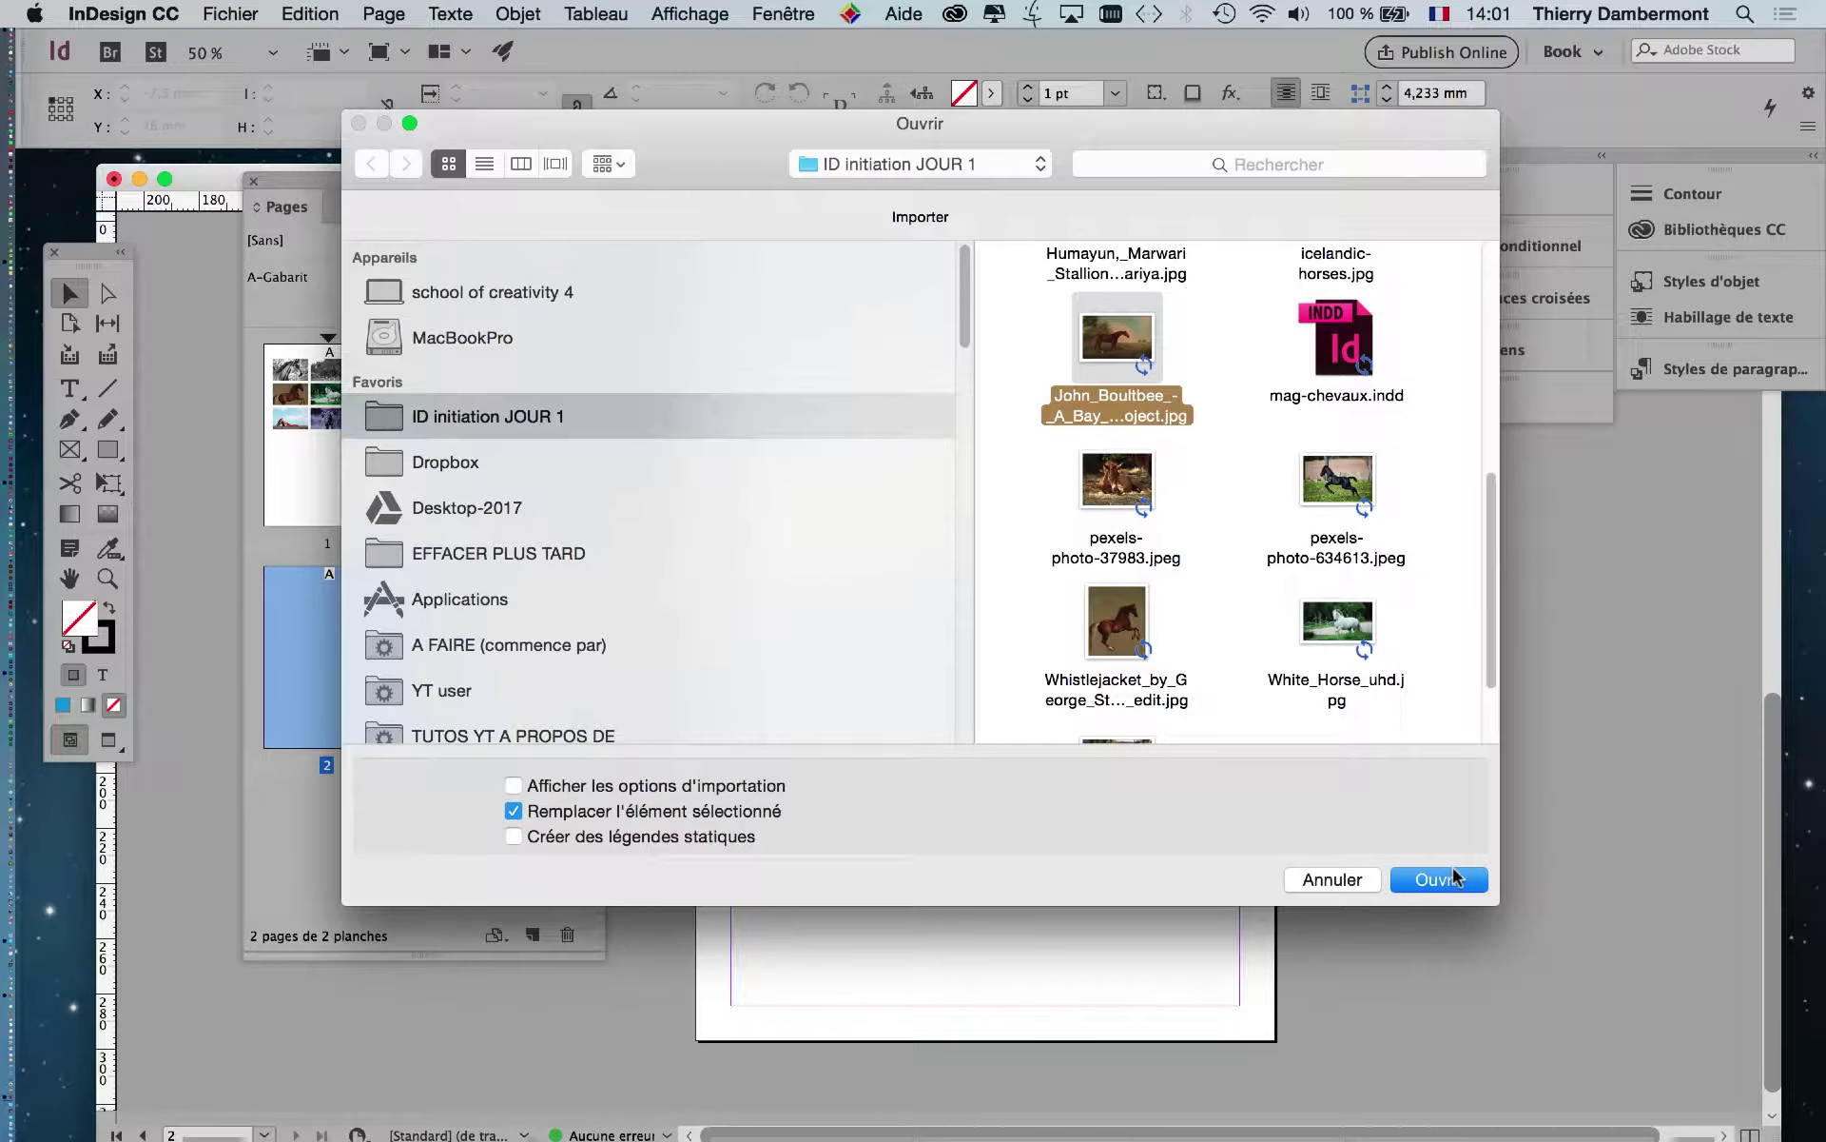
Load the John_Boultbee bay horse JPG from the ID initiation JOUR 1 folder for placement in the document.
click(1439, 879)
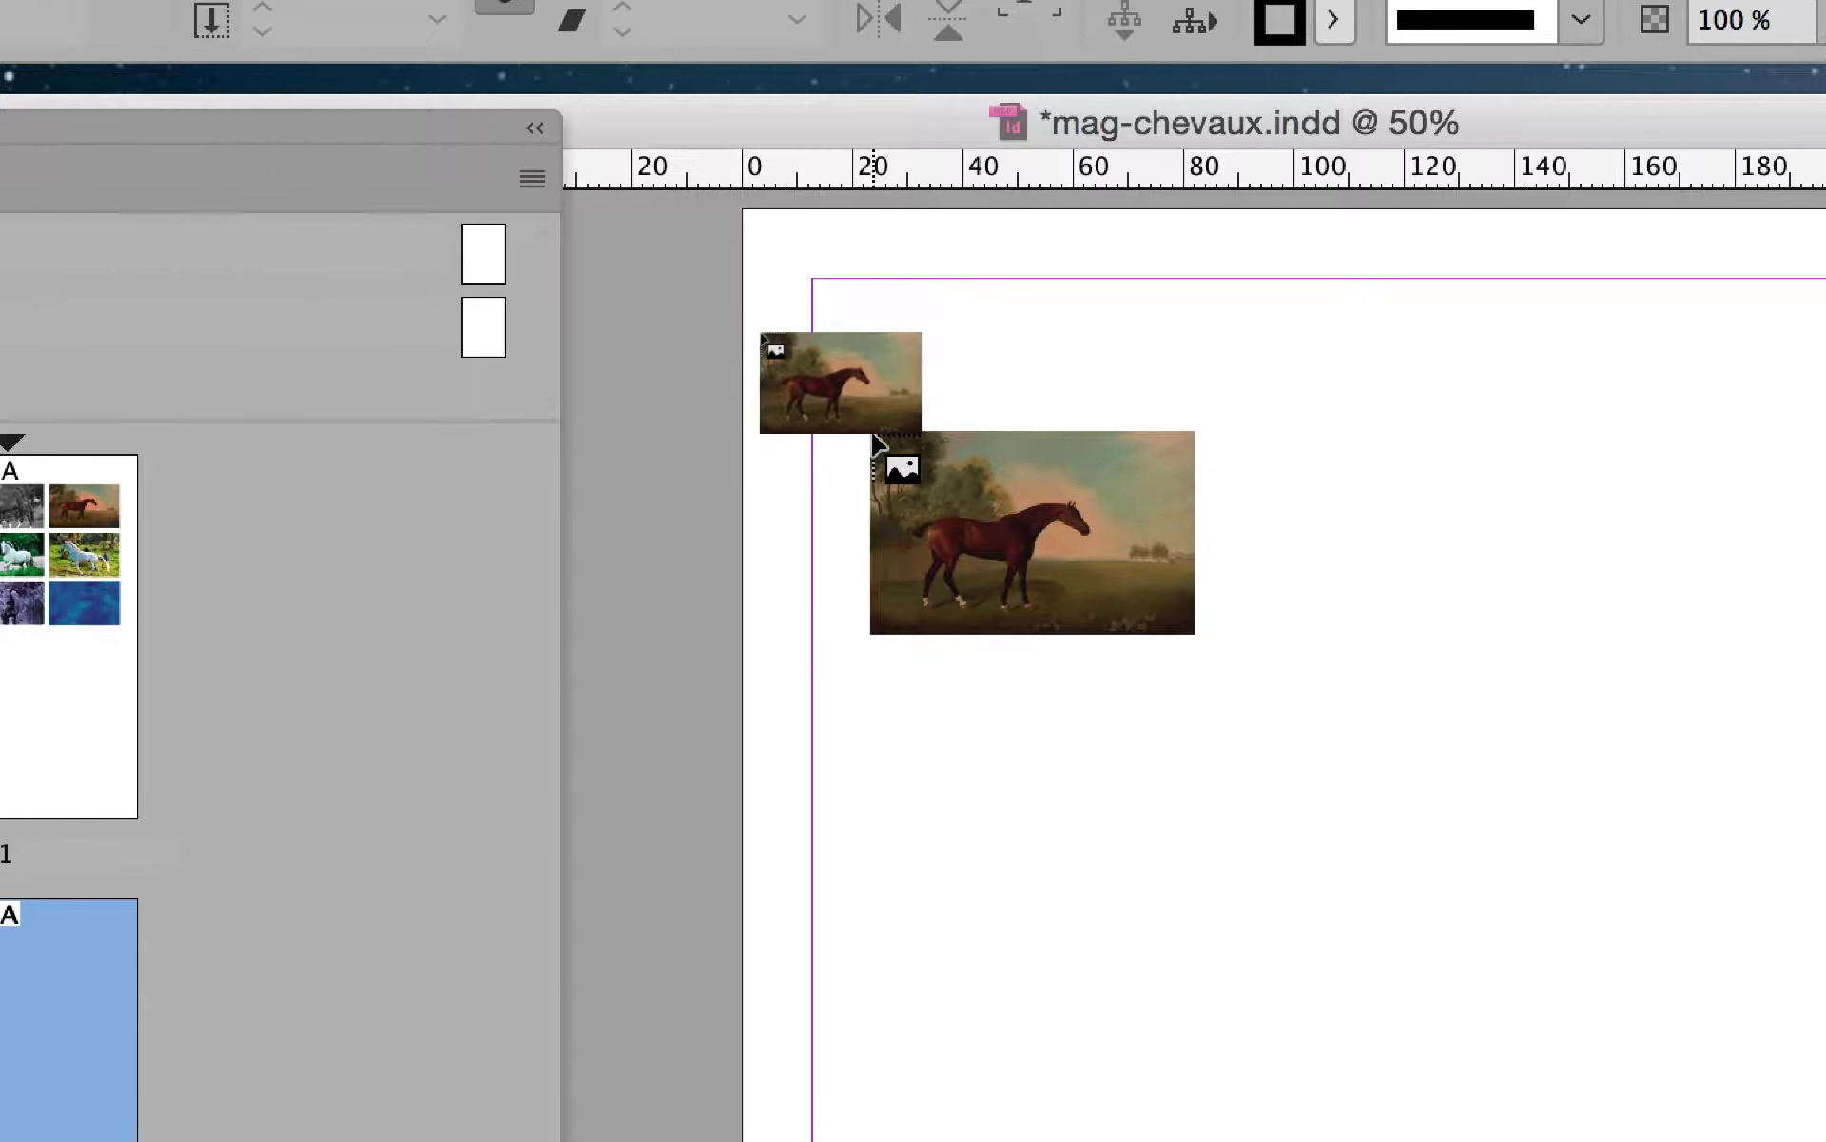
Try placing the loaded horse painting at its full original size on page 2 and undo the placement.
key(Escape)
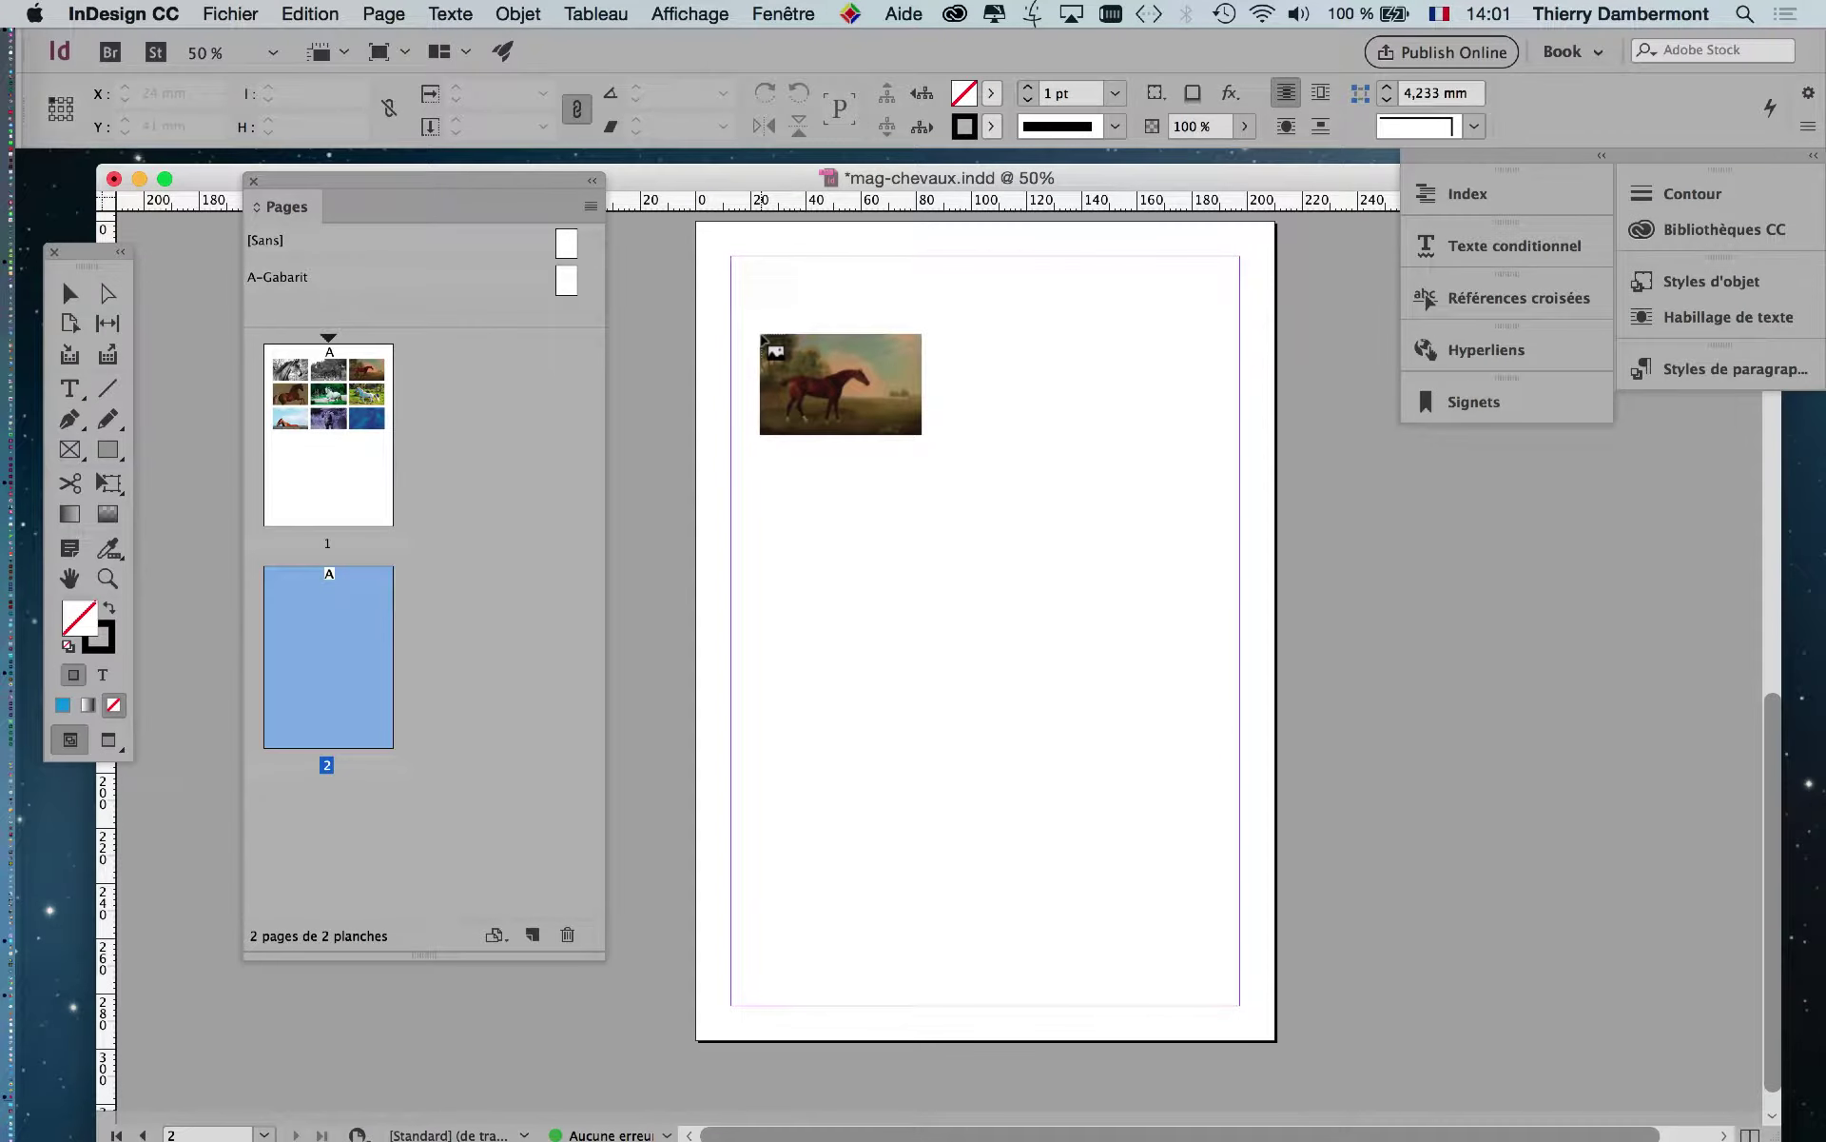
click(761, 336)
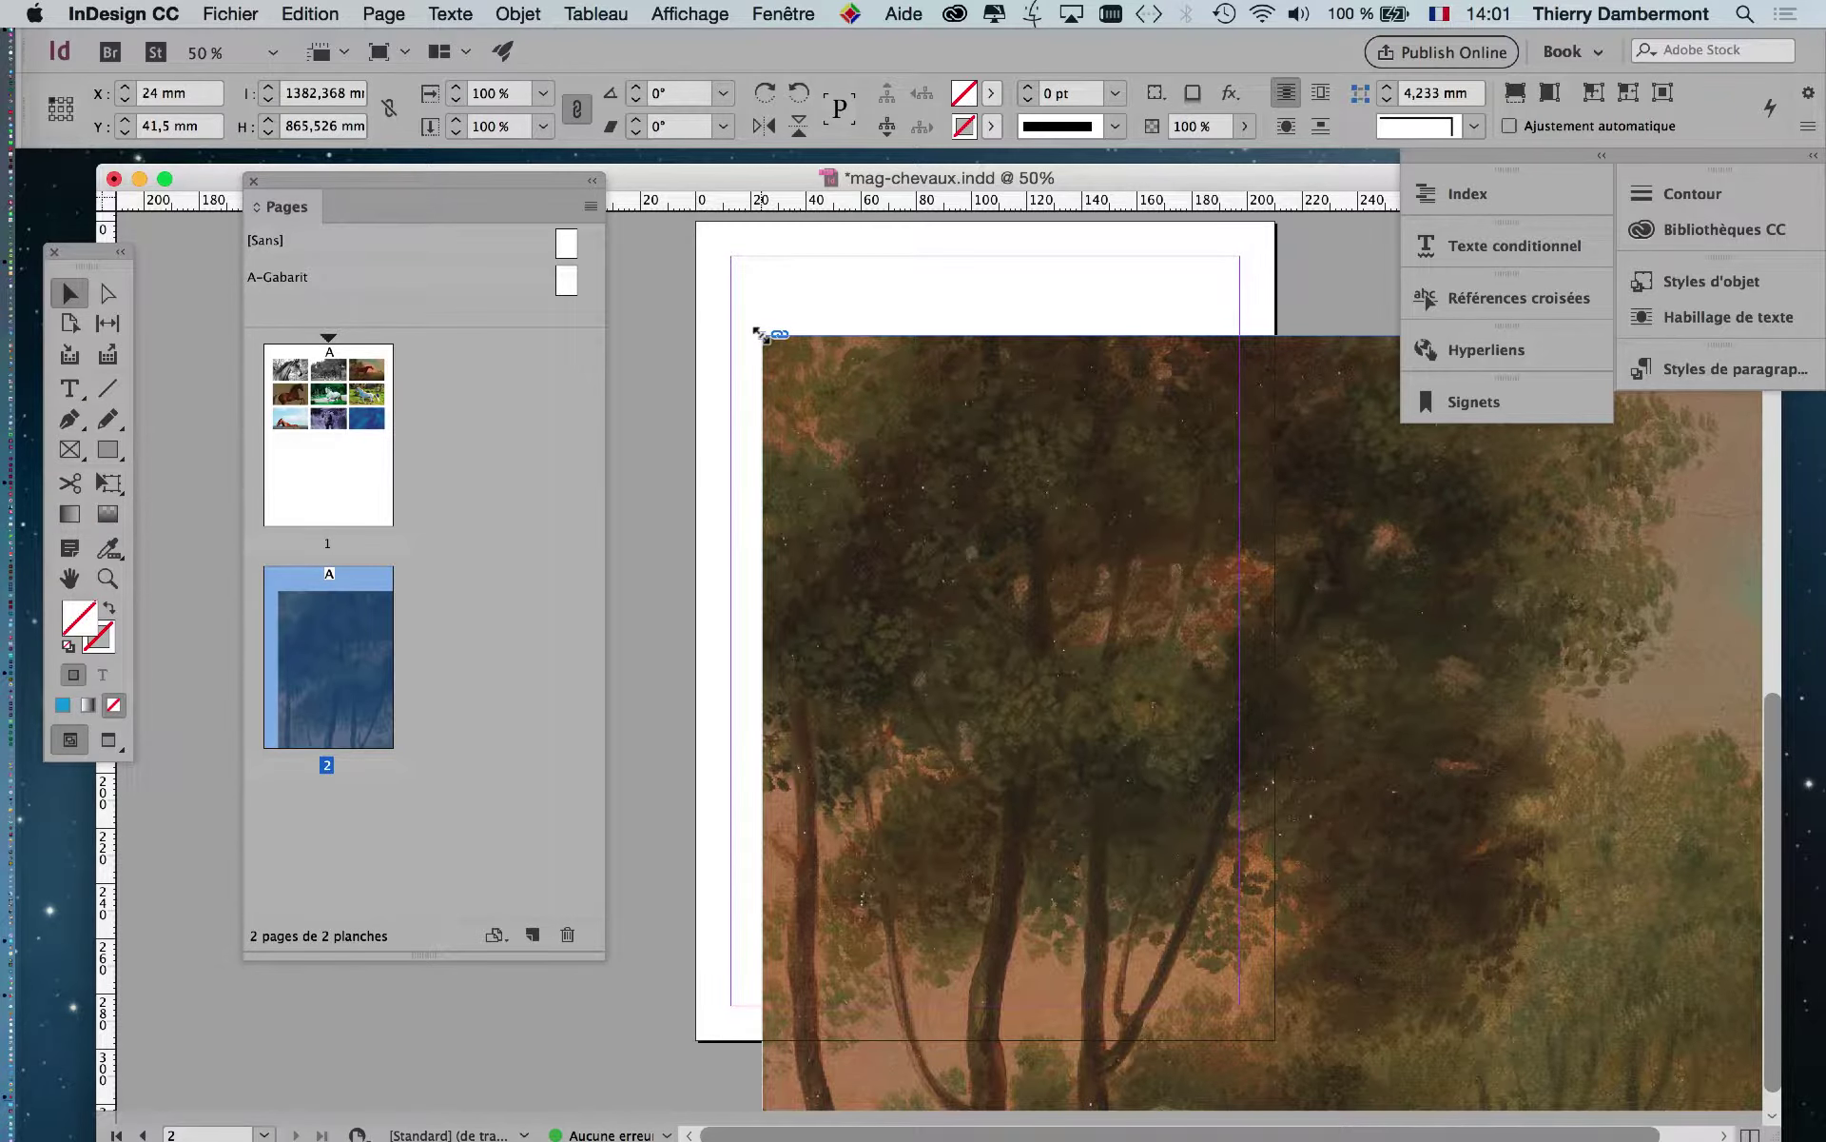
key(super+z)
key(Escape)
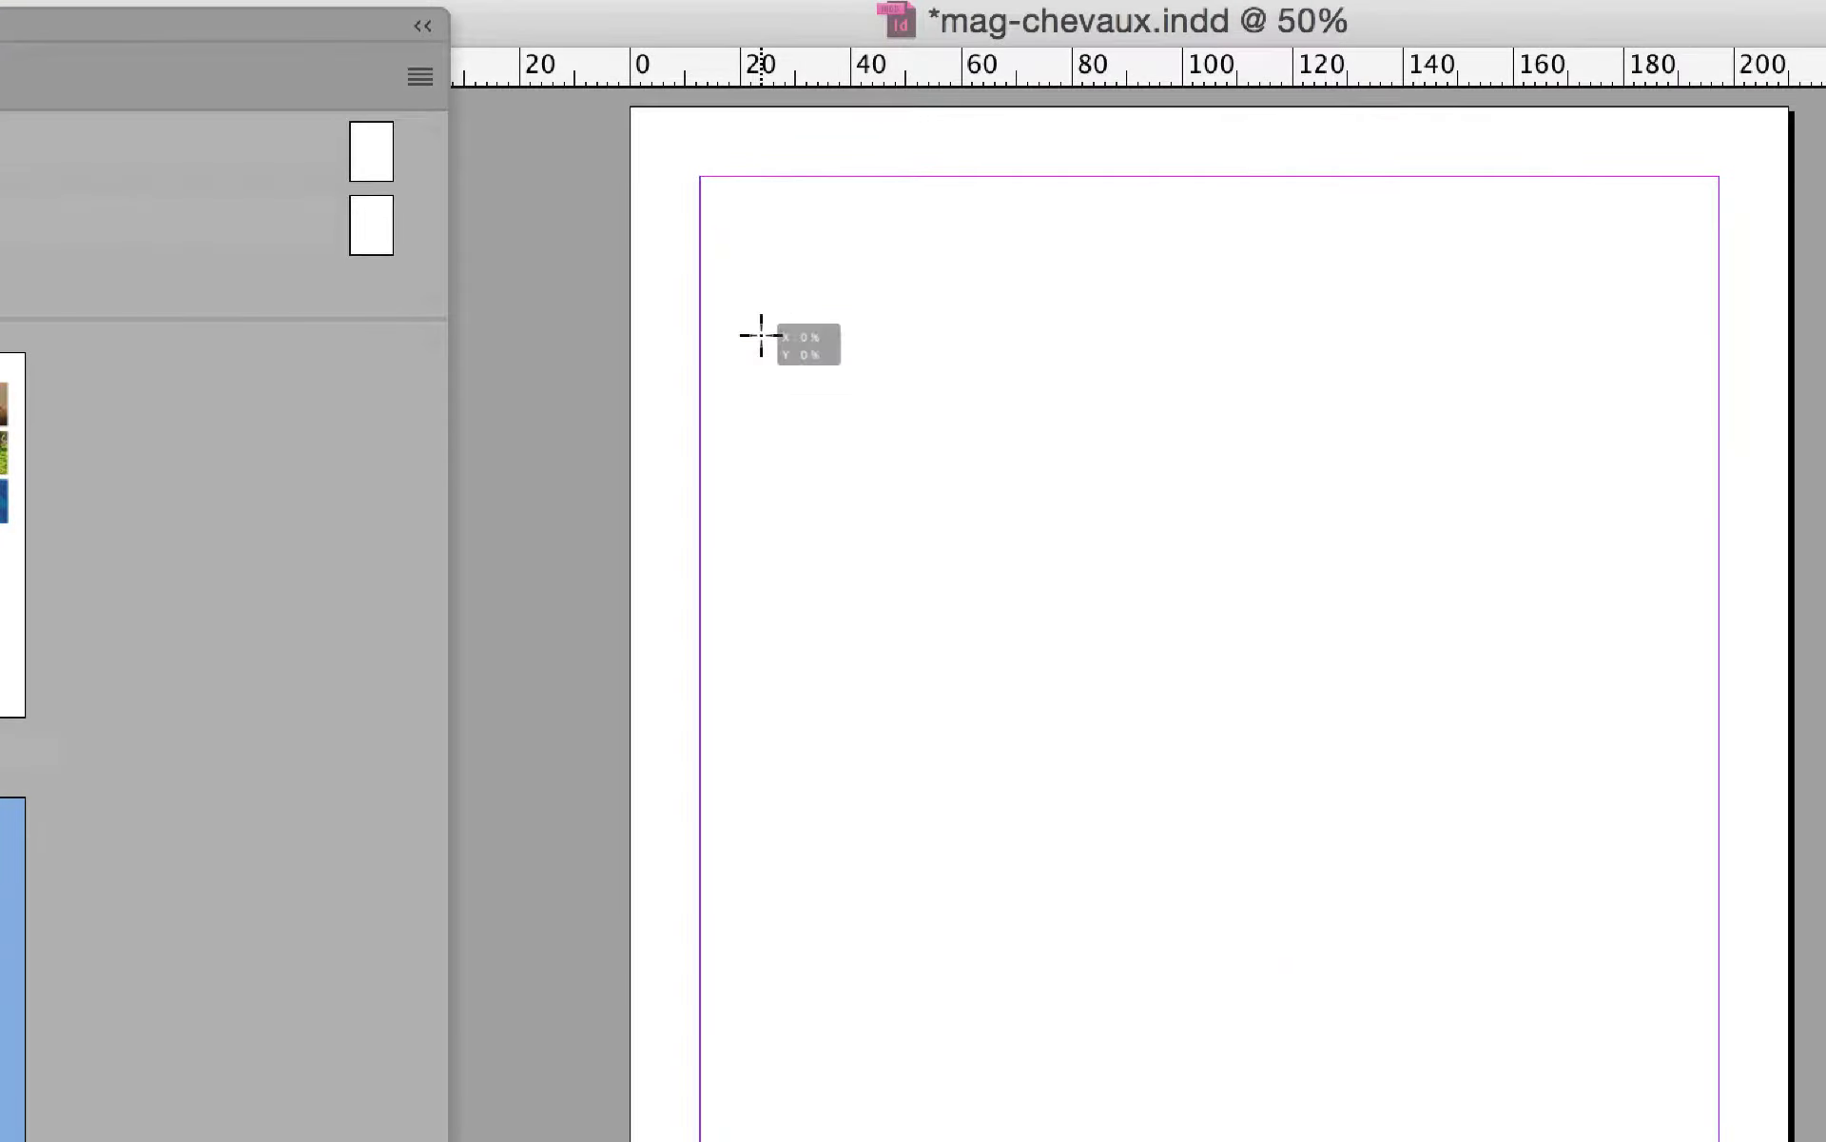
Place the horse painting scaled down on the upper part of page 2, about 152 mm wide and 95 mm high.
drag(759, 330, 699, 296)
drag(813, 386, 1625, 878)
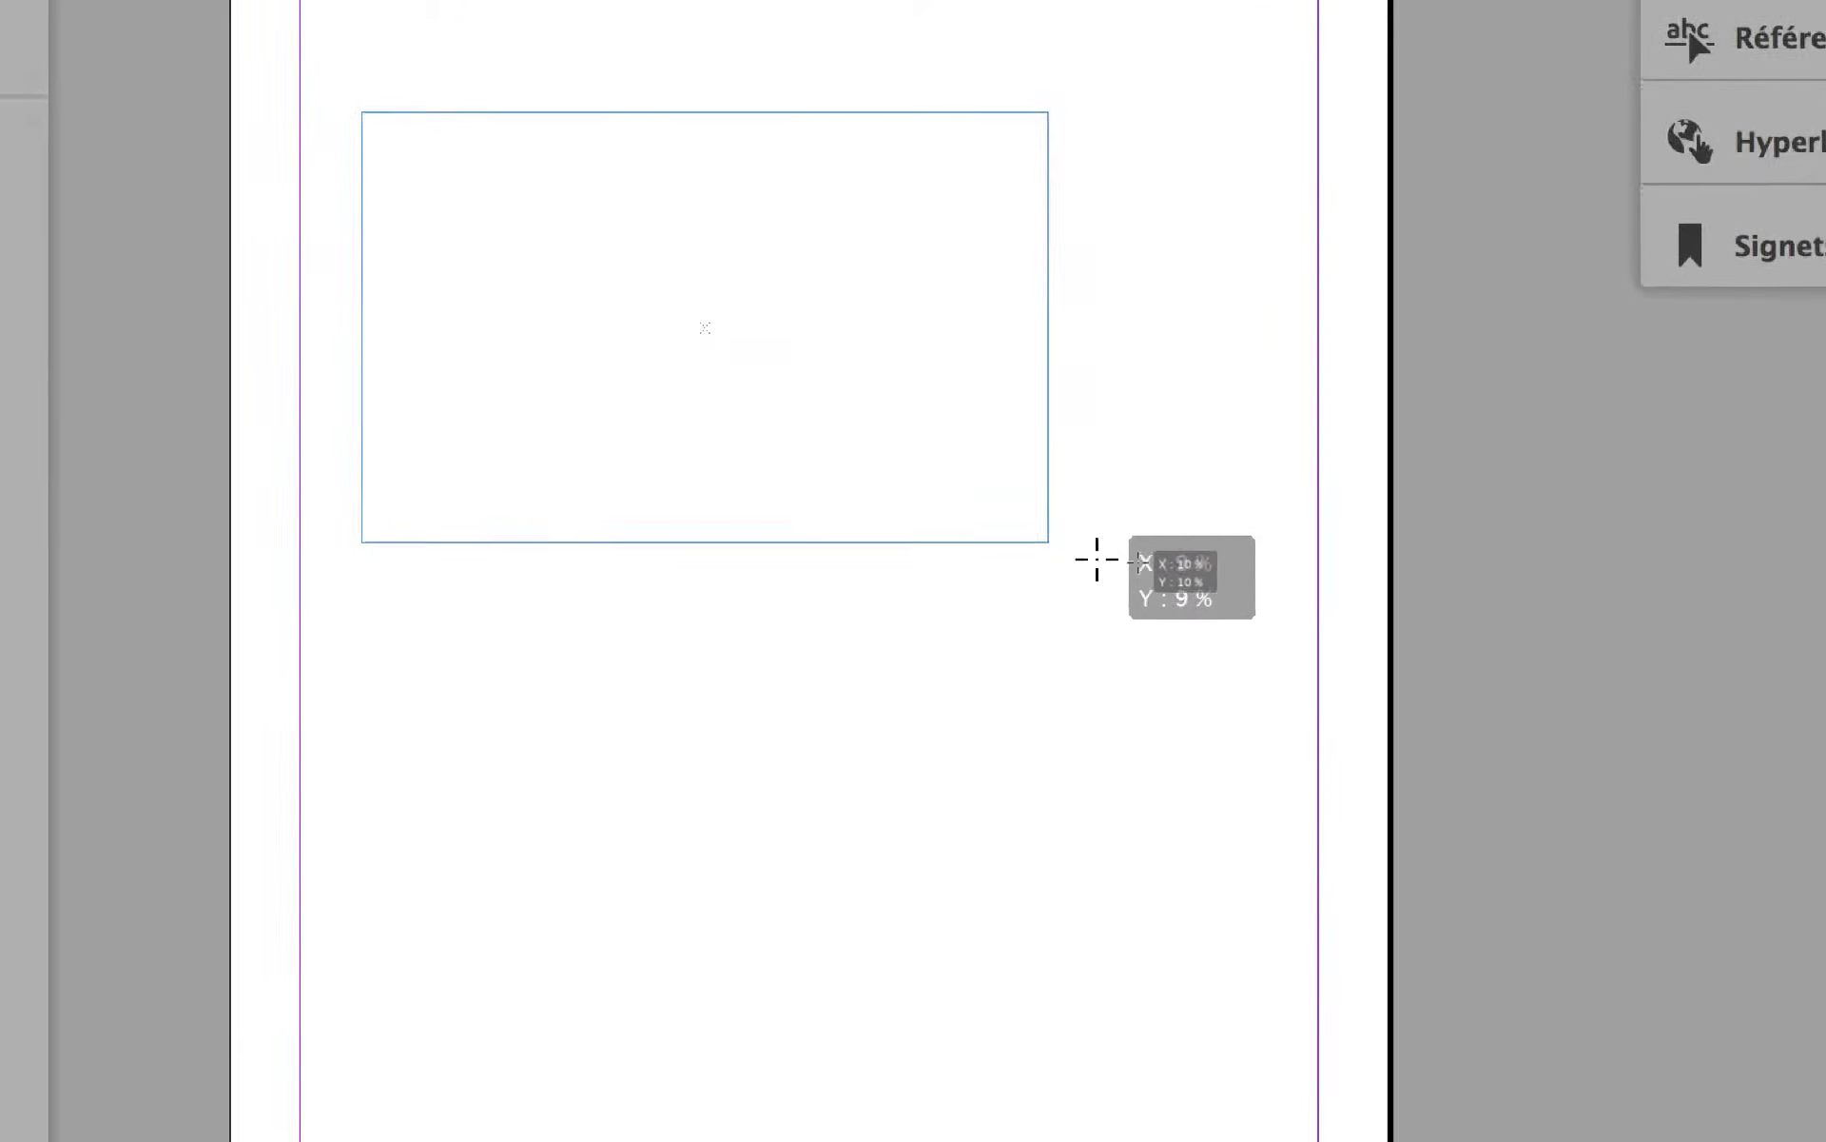
mouse_move(1097, 560)
mouse_down()
mouse_move(1203, 605)
mouse_move(1137, 579)
mouse_up()
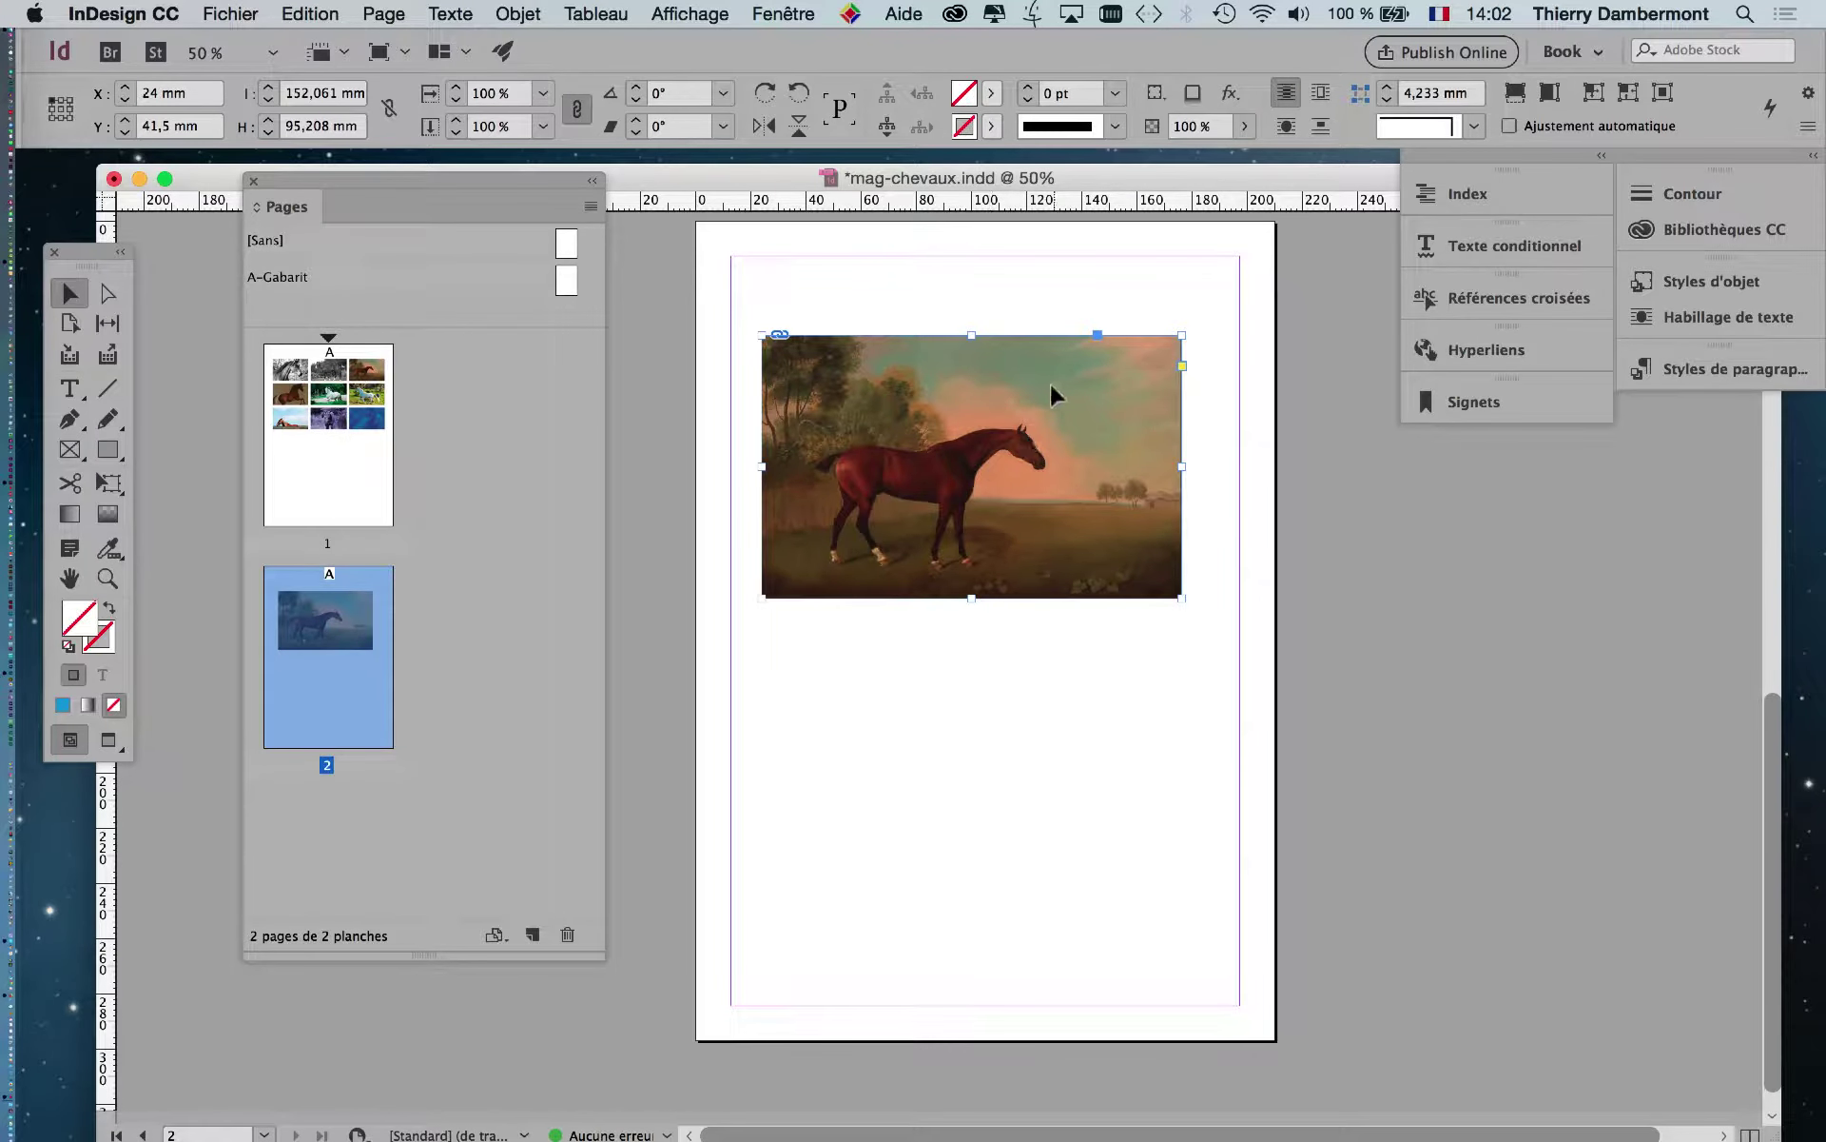
Display the document's links and open the page 2 horse painting for editing in Adobe Photoshop CC 2017.
click(799, 16)
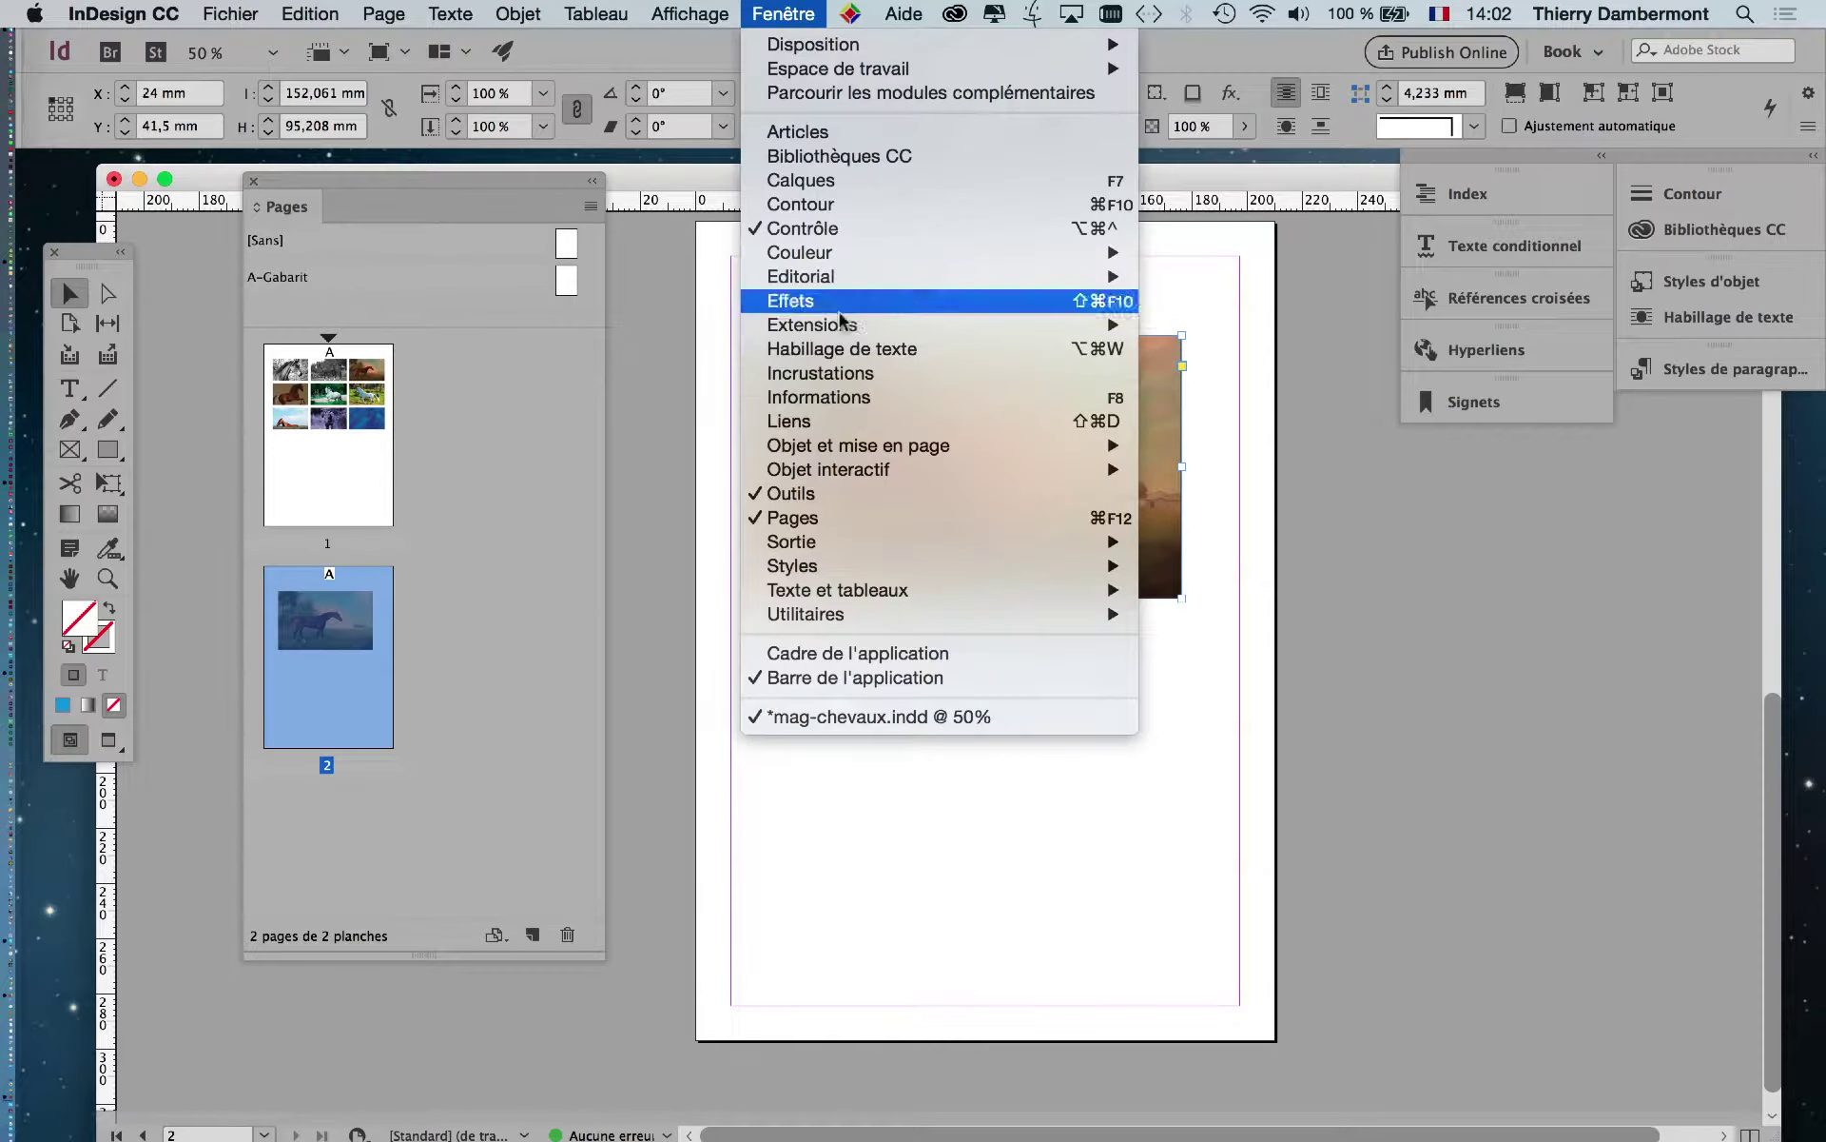
click(863, 415)
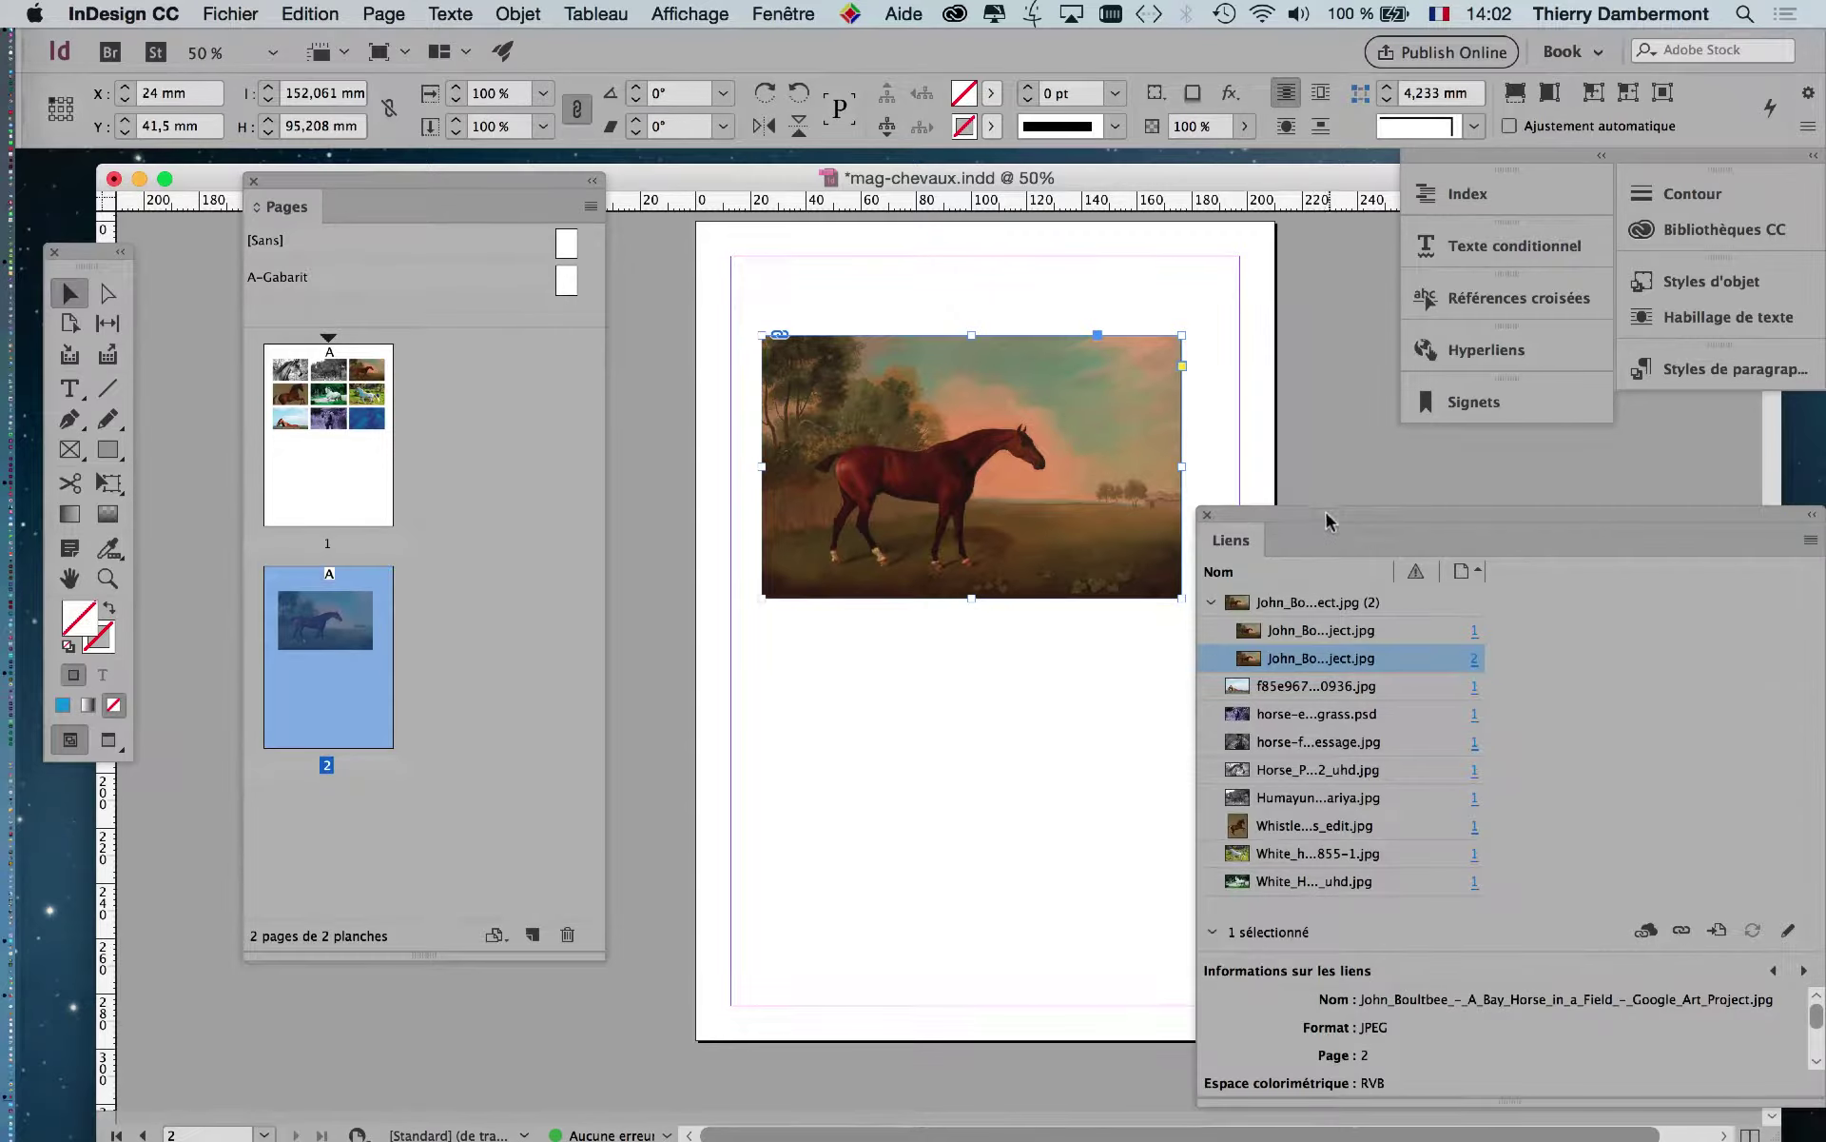
drag(1326, 512, 1000, 210)
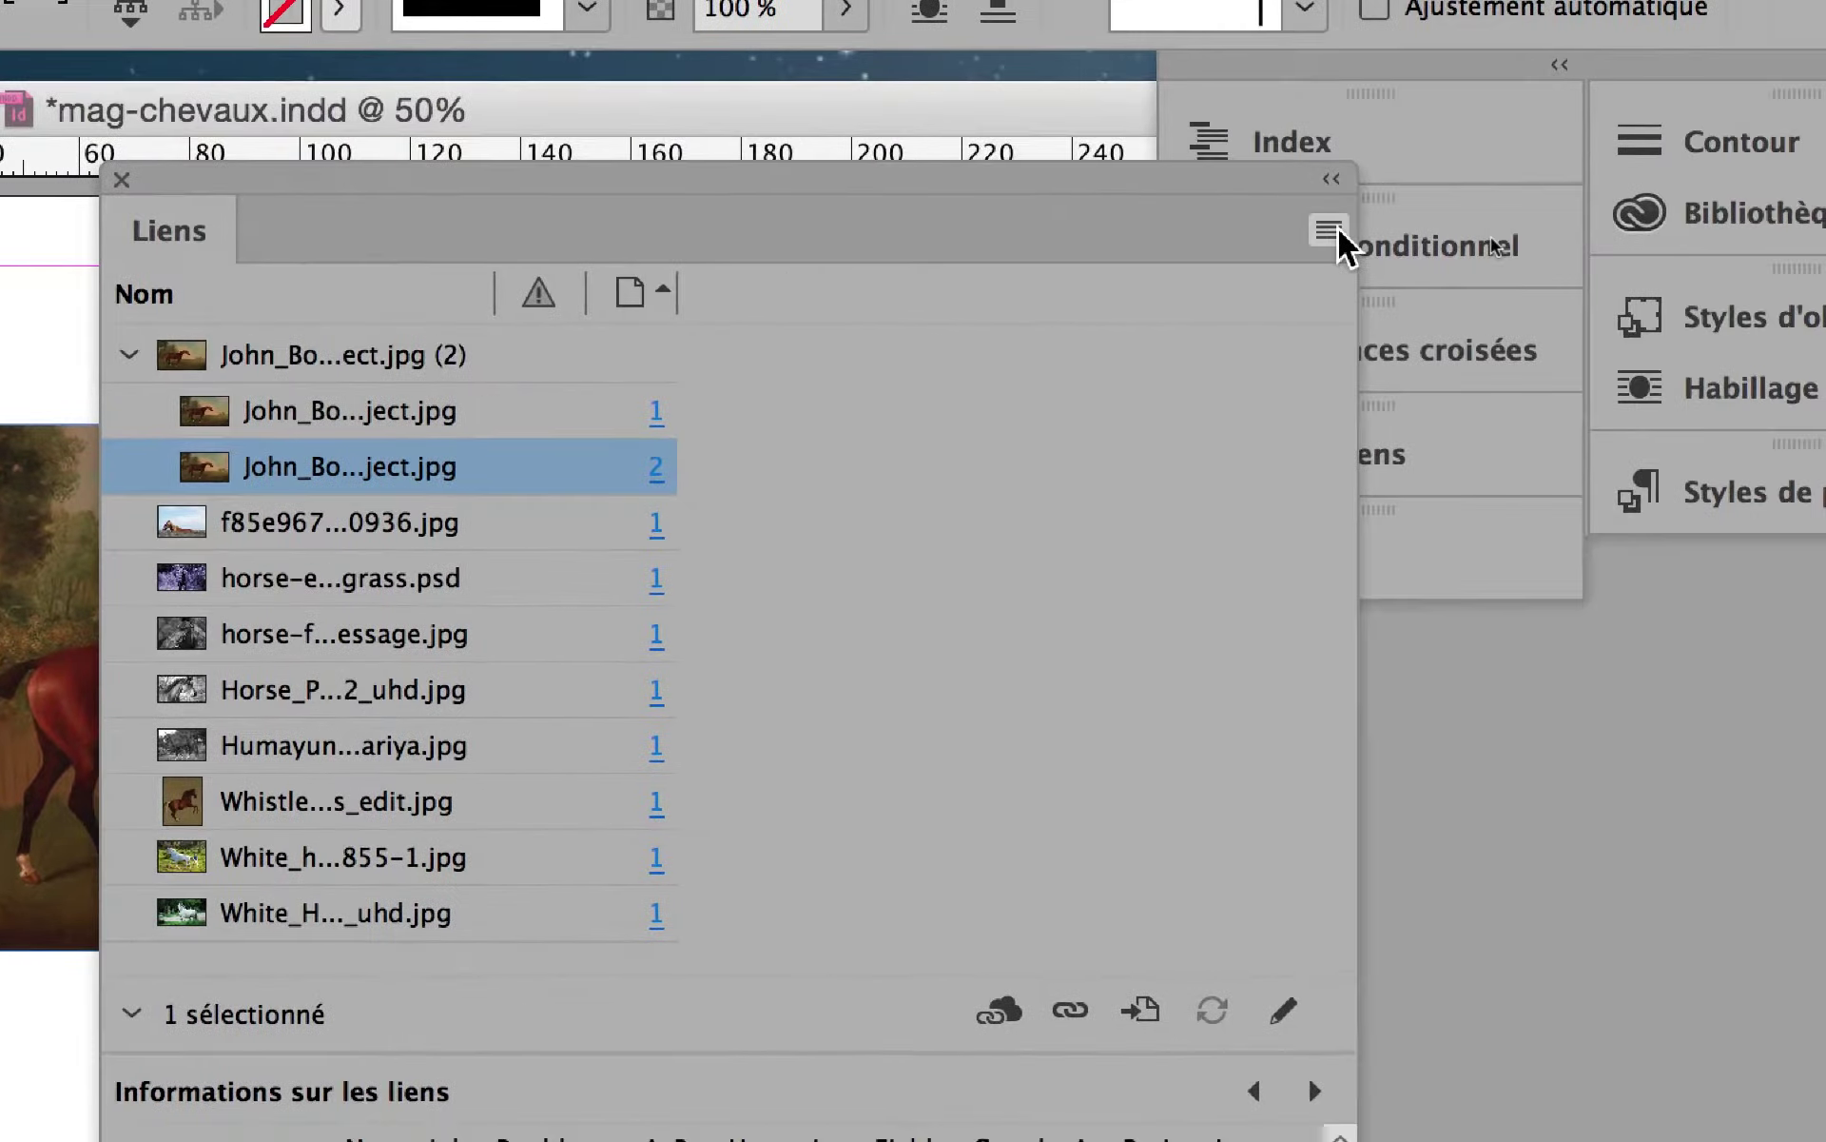
click(1329, 230)
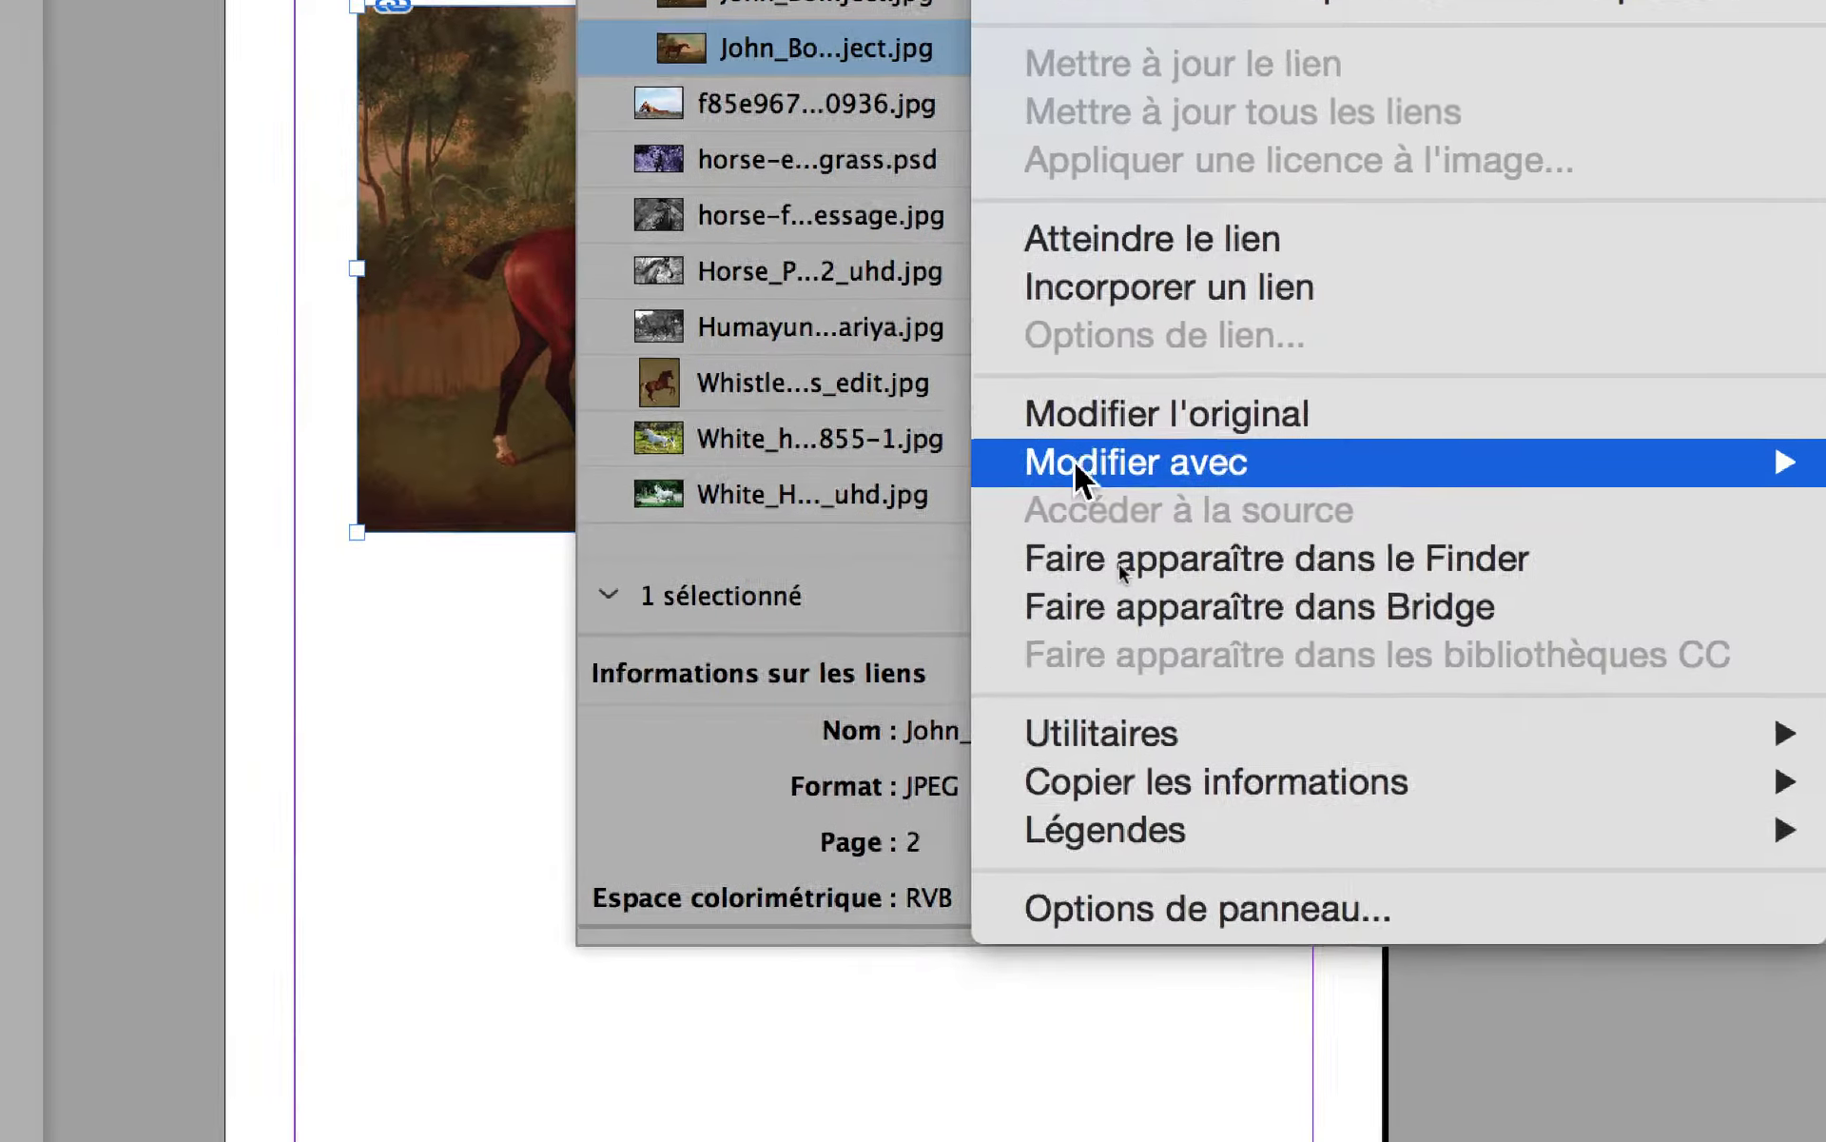
mouse_move(1075, 461)
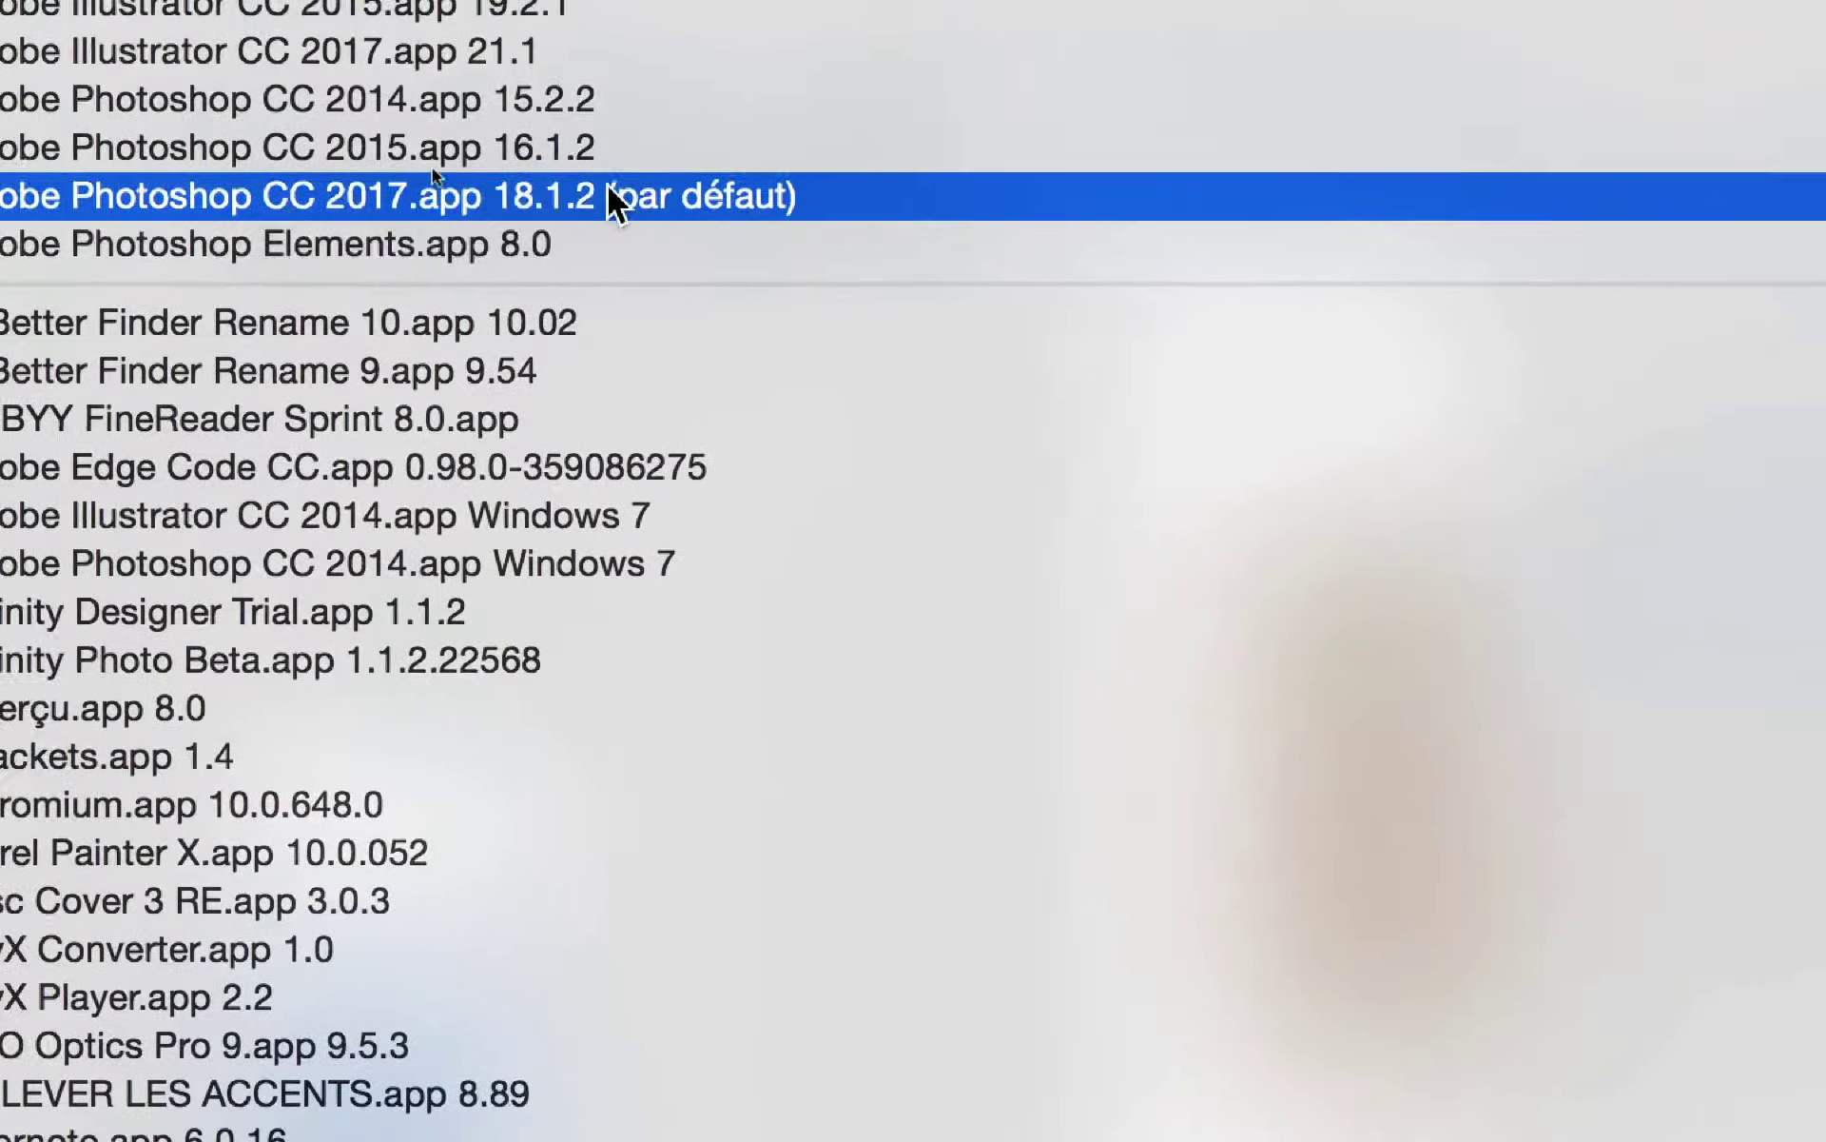
click(434, 190)
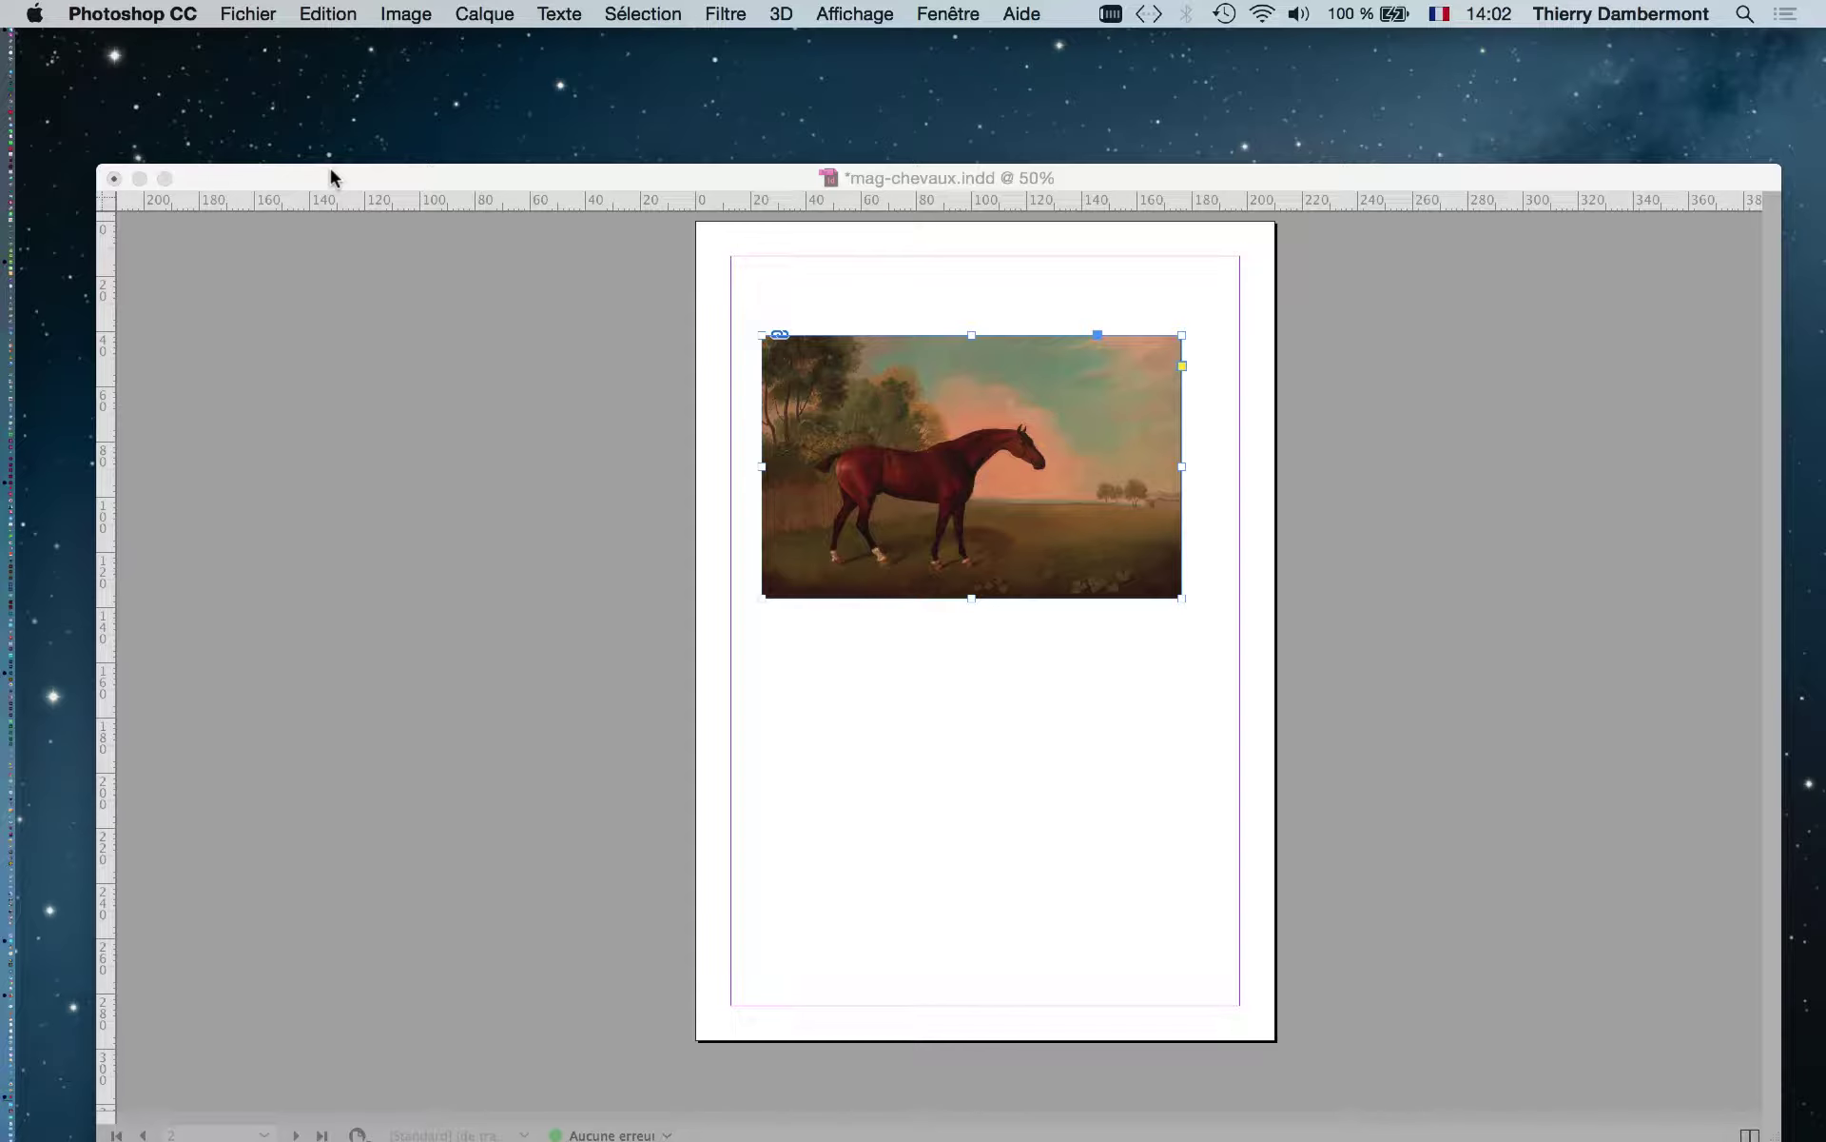
key(super+Tab)
key(super+Tab)
key(super+shift+Tab)
key(super+shift+Tab)
click(508, 181)
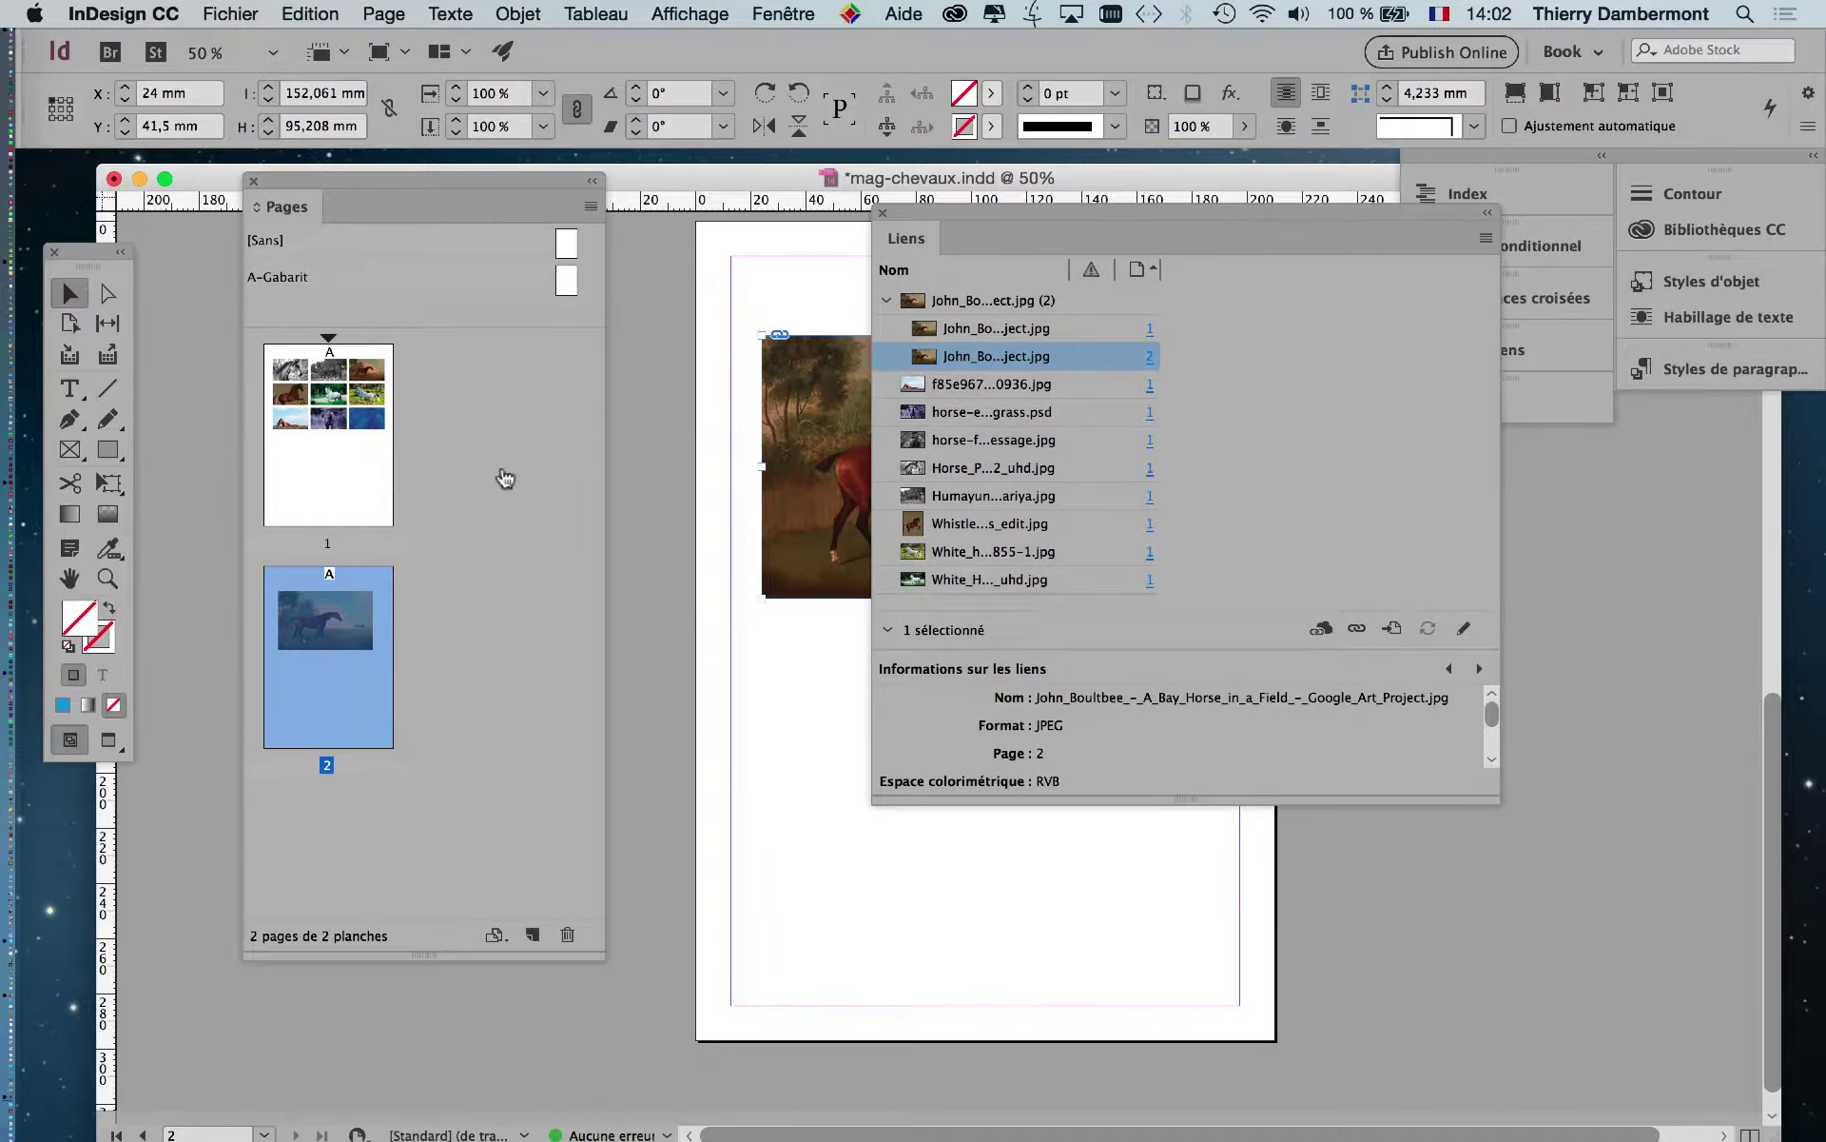
Switch to Photoshop and hide the document properties, layers and channels so the whole painting is unobstructed.
key(super+Tab)
click(579, 578)
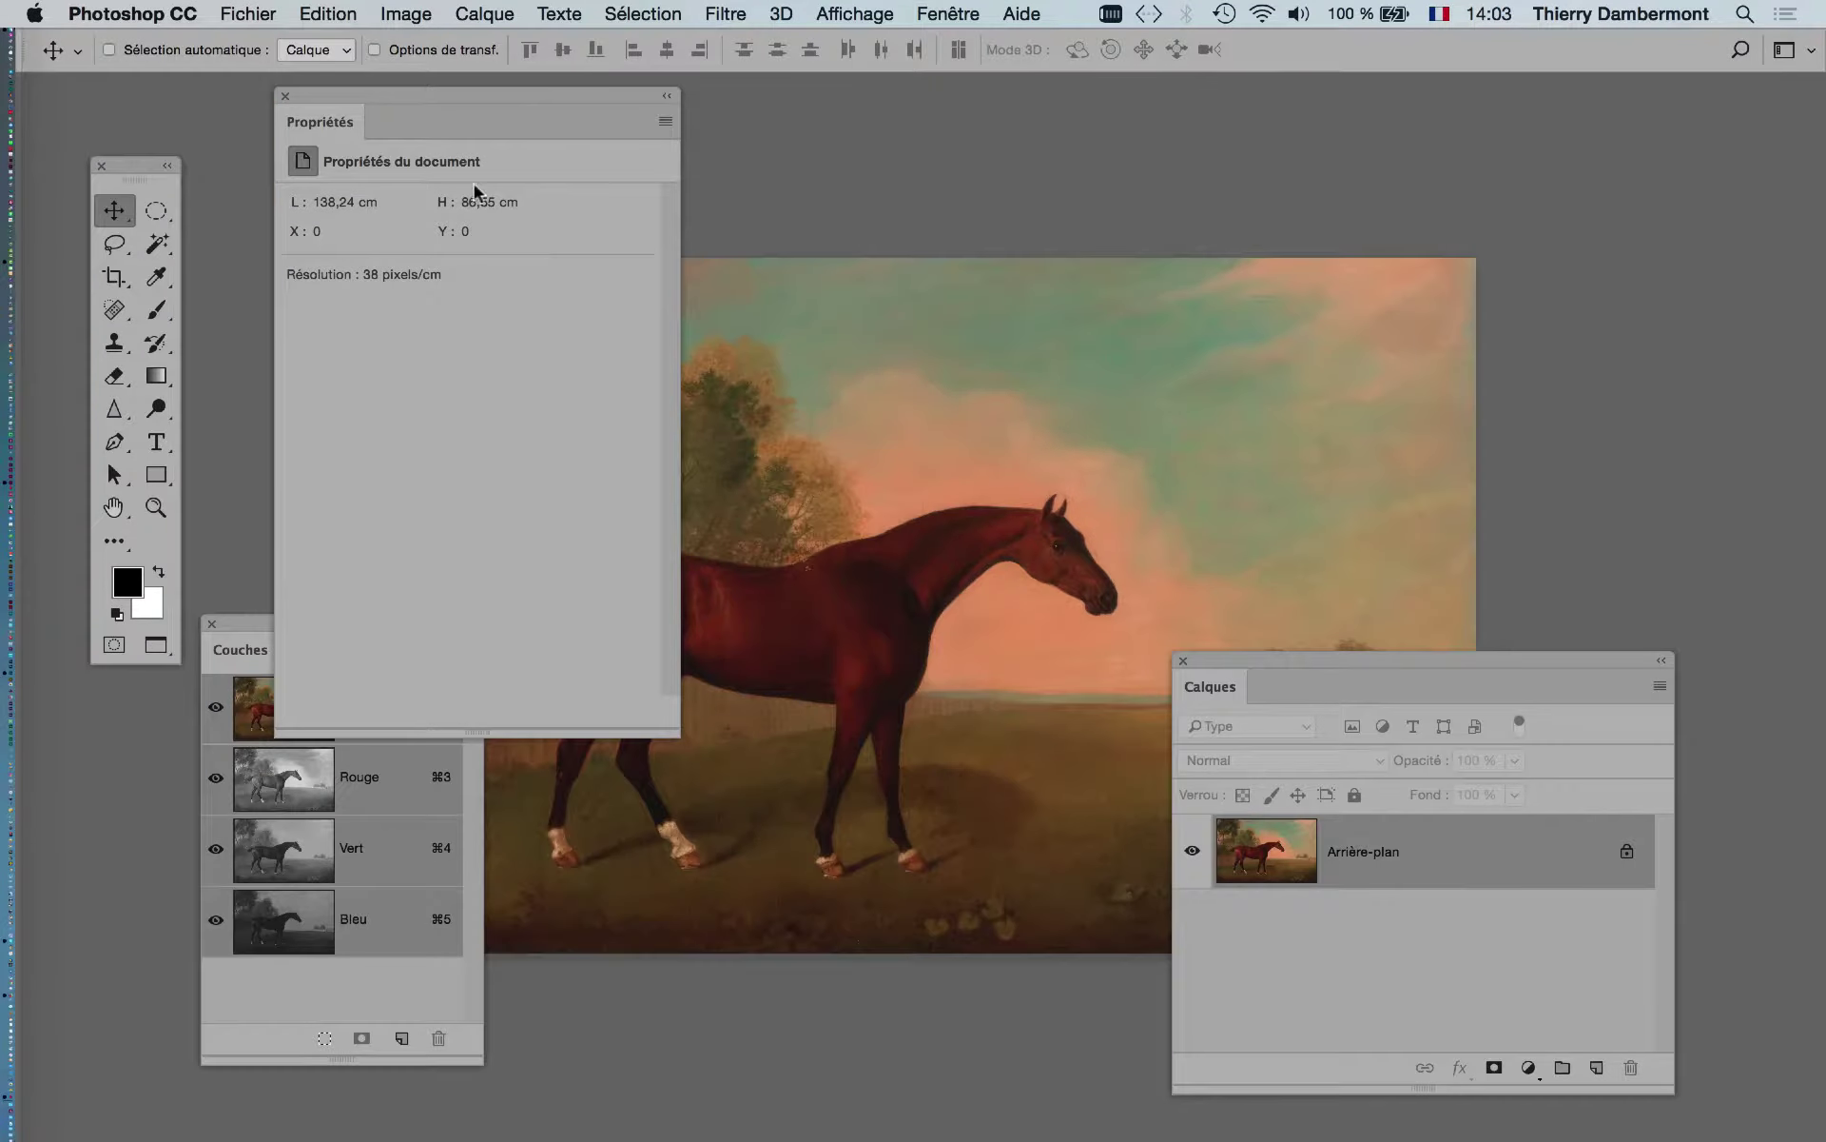
click(285, 96)
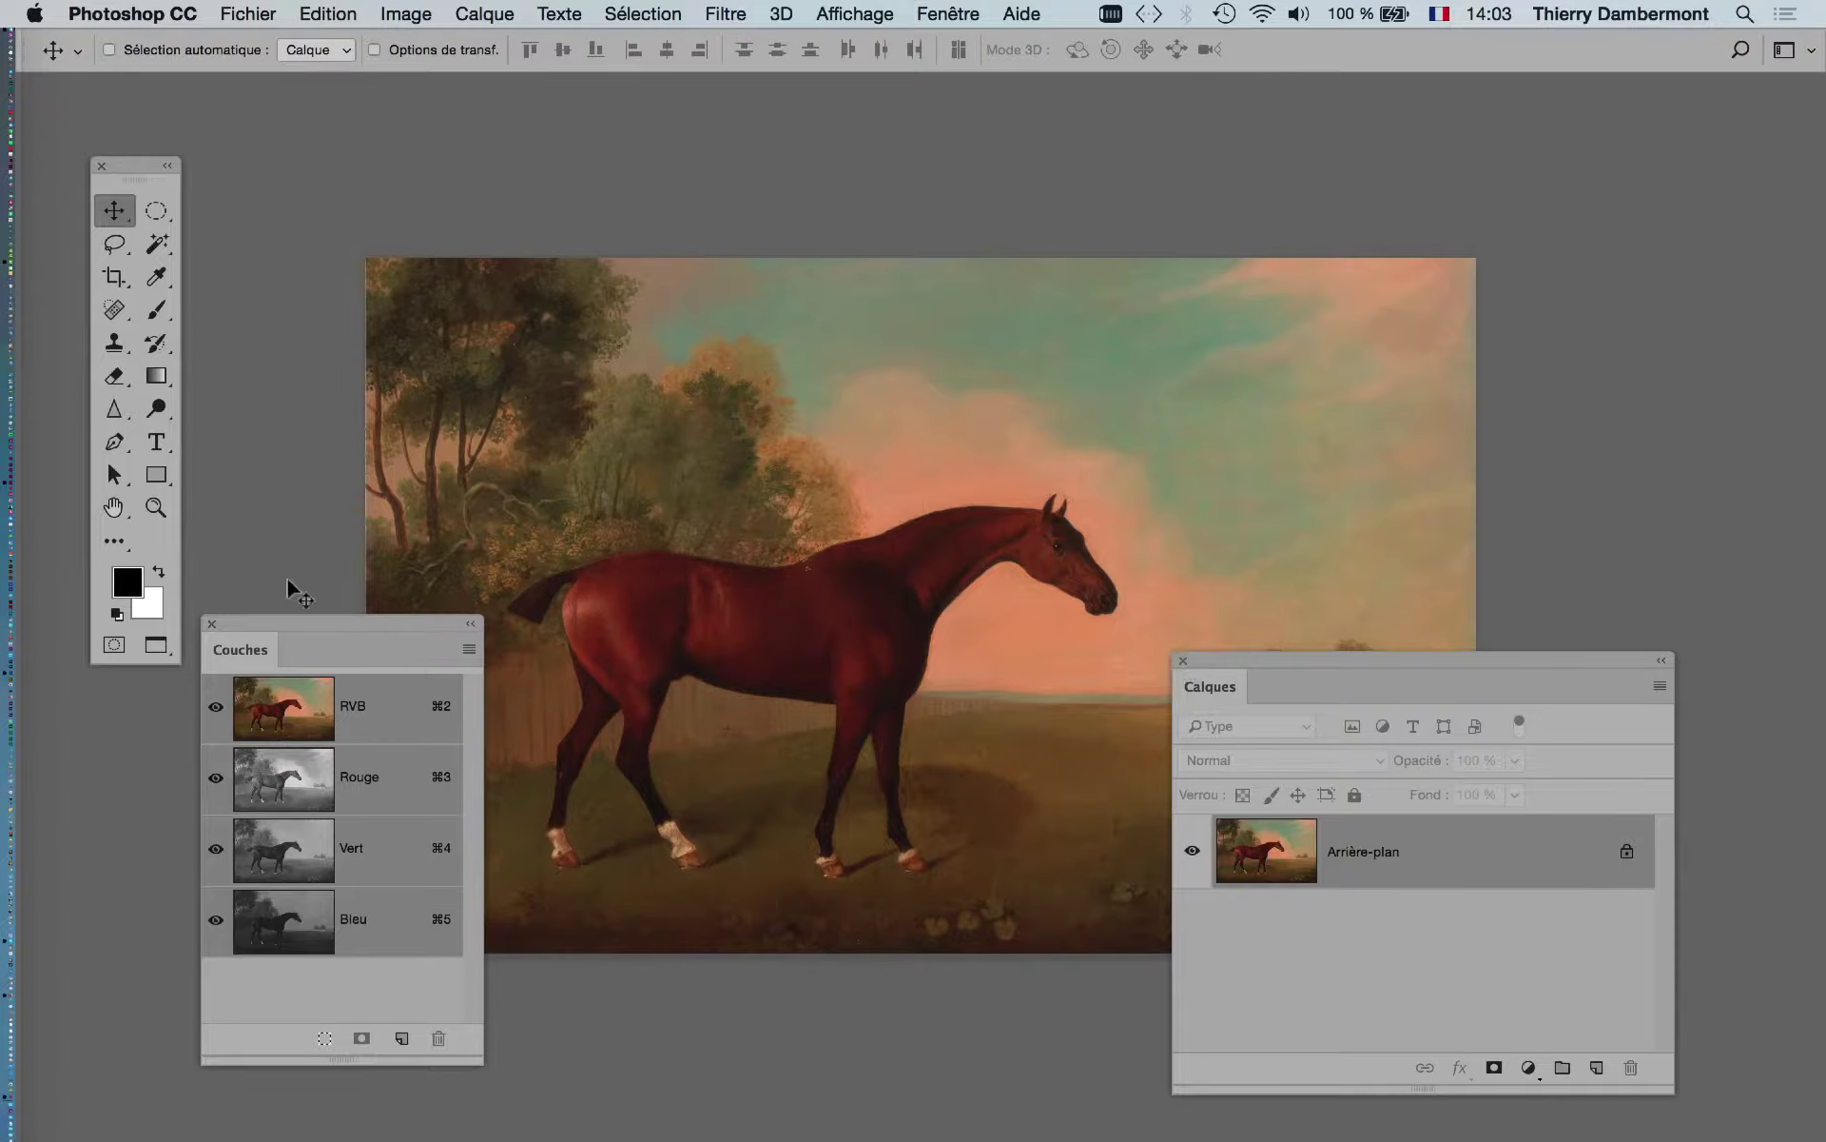
key(F7)
click(211, 623)
Open the image size settings of the painting and show its resolution in pixels per inch.
click(395, 15)
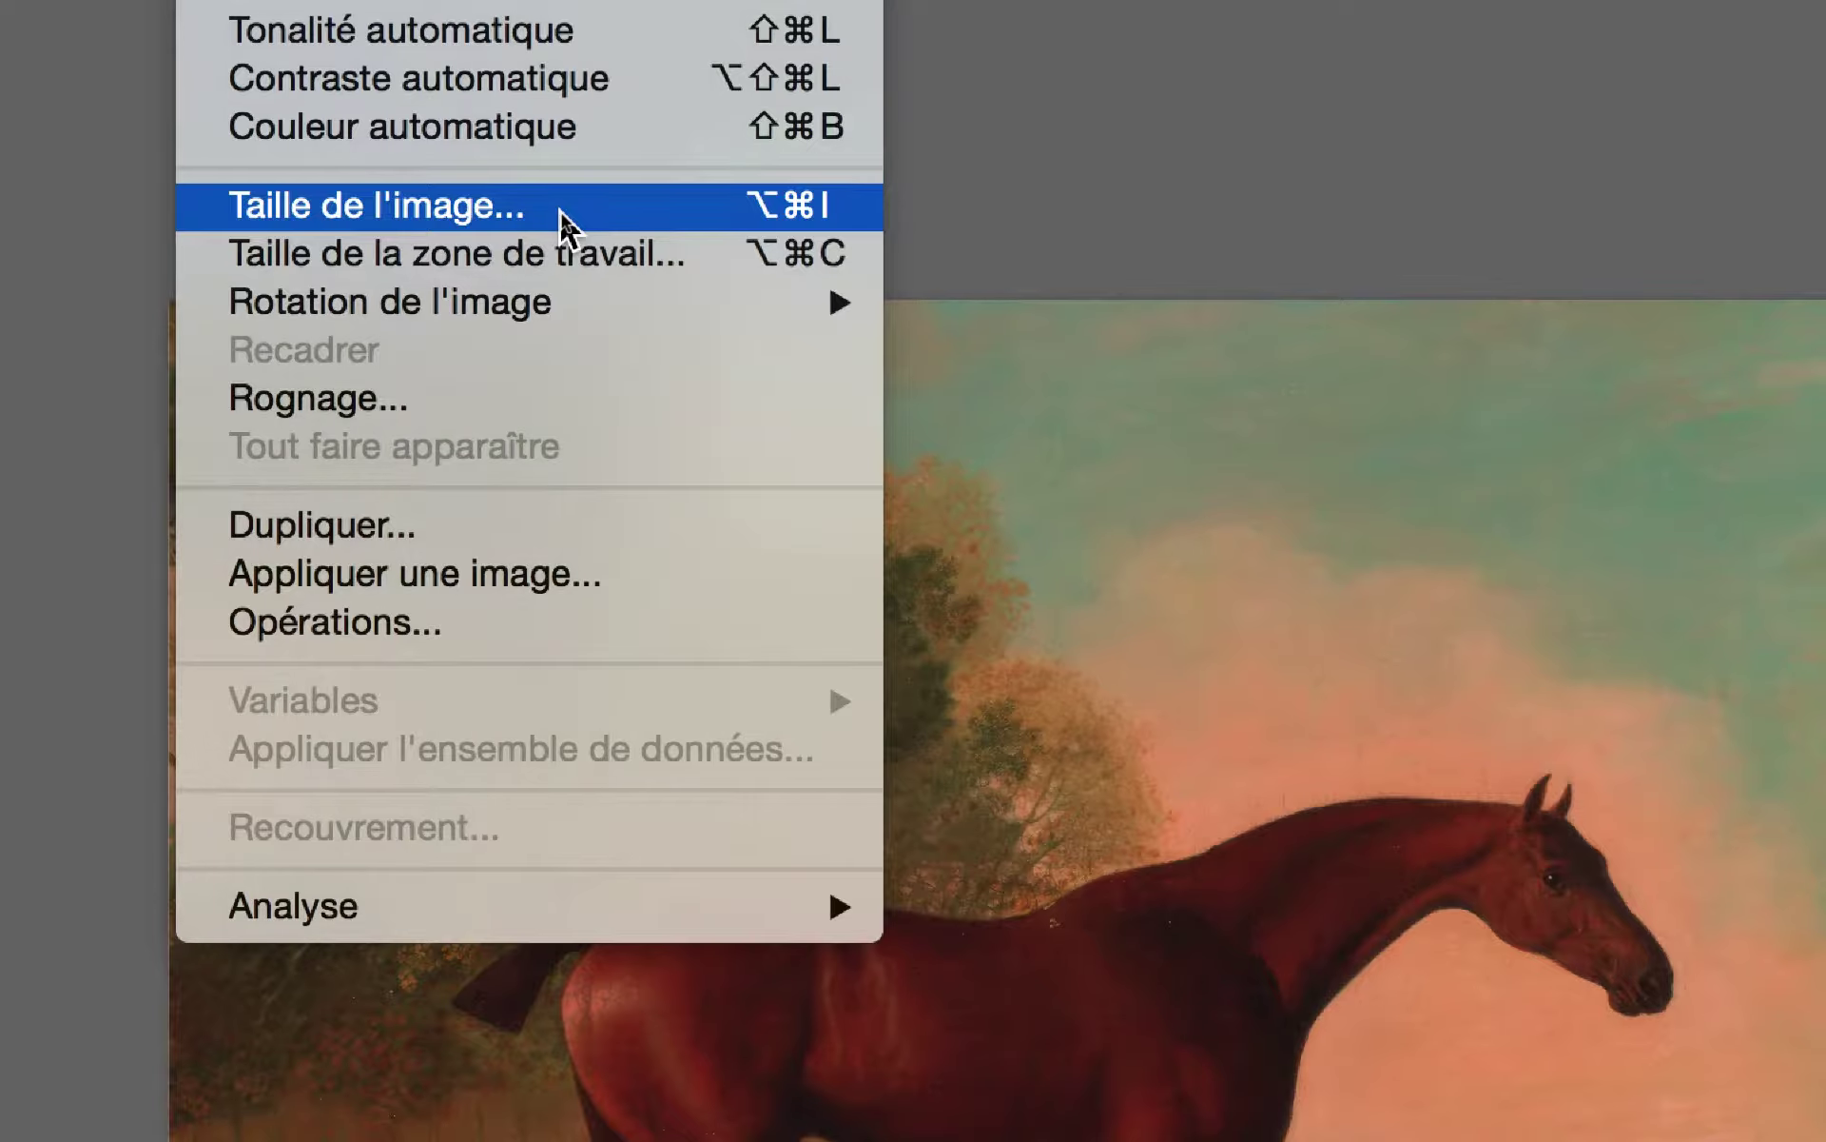
click(561, 213)
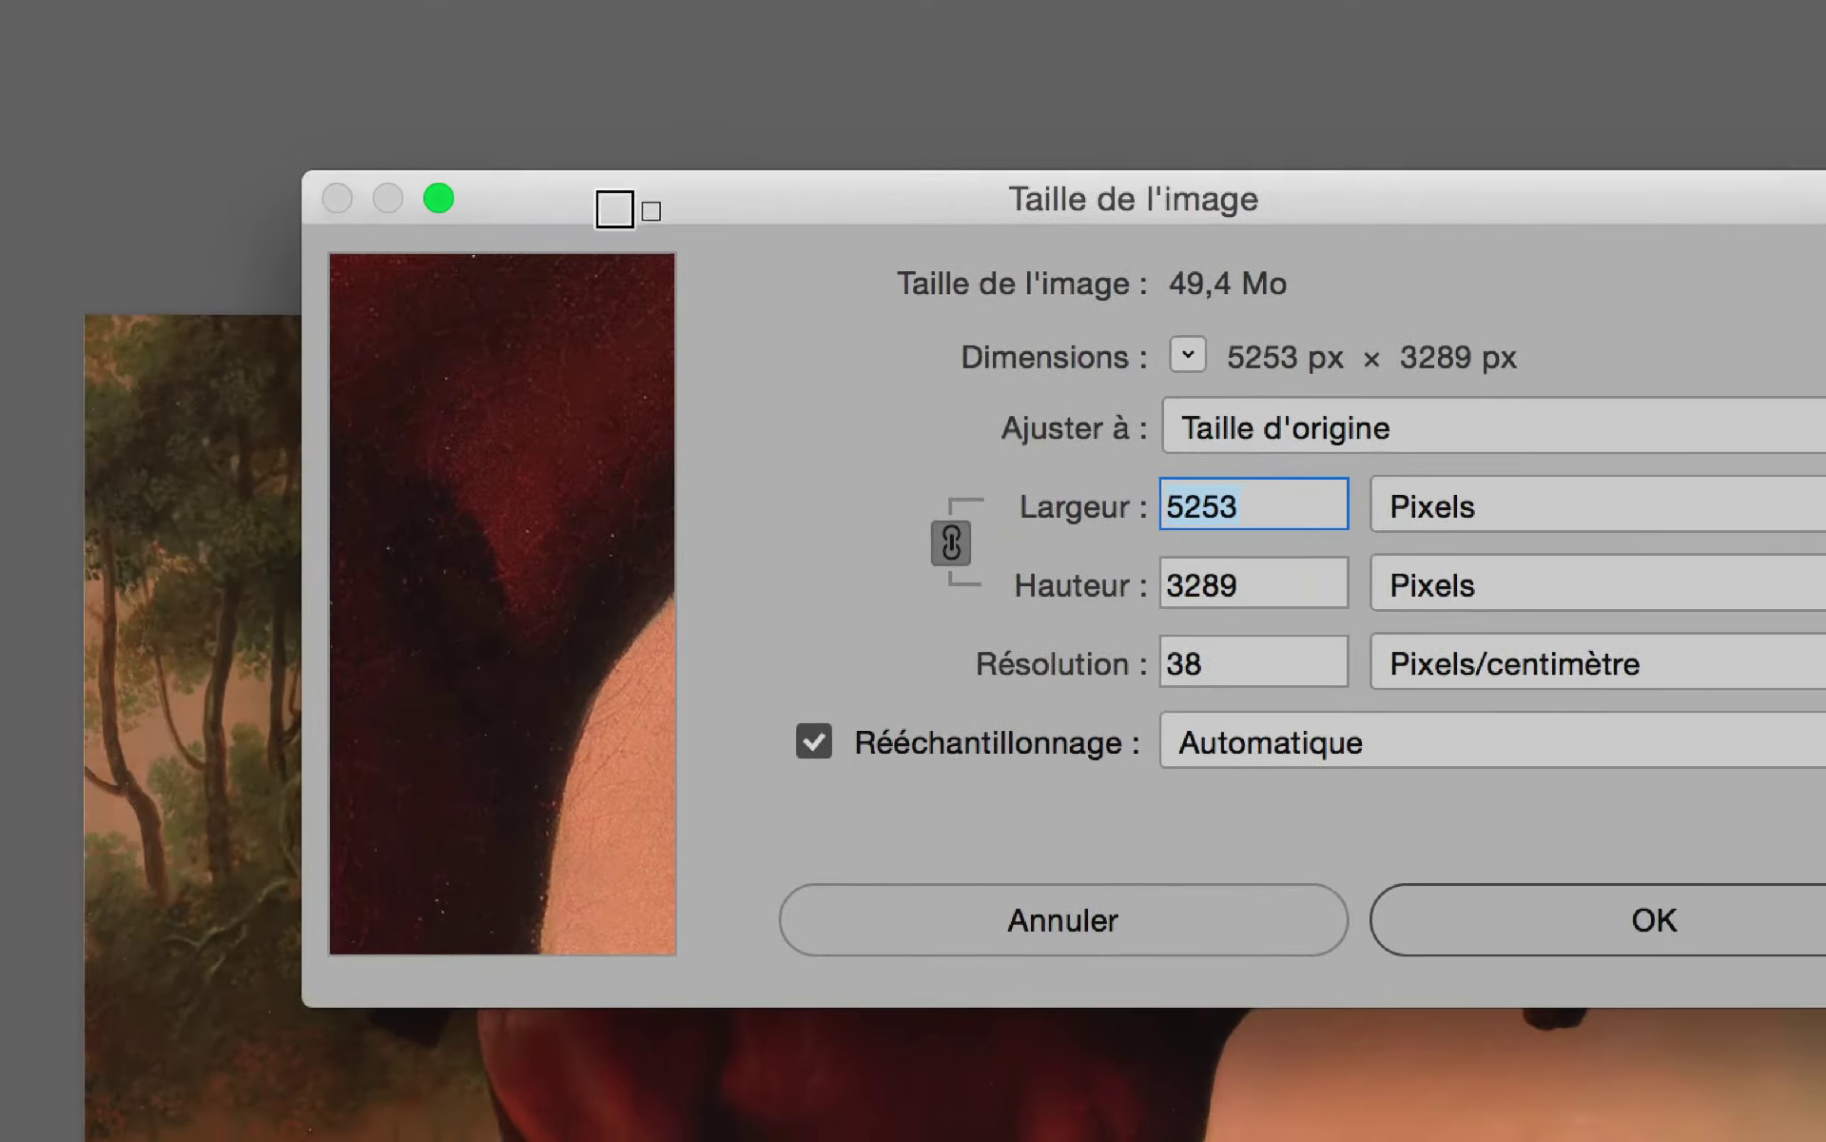
key(alt)
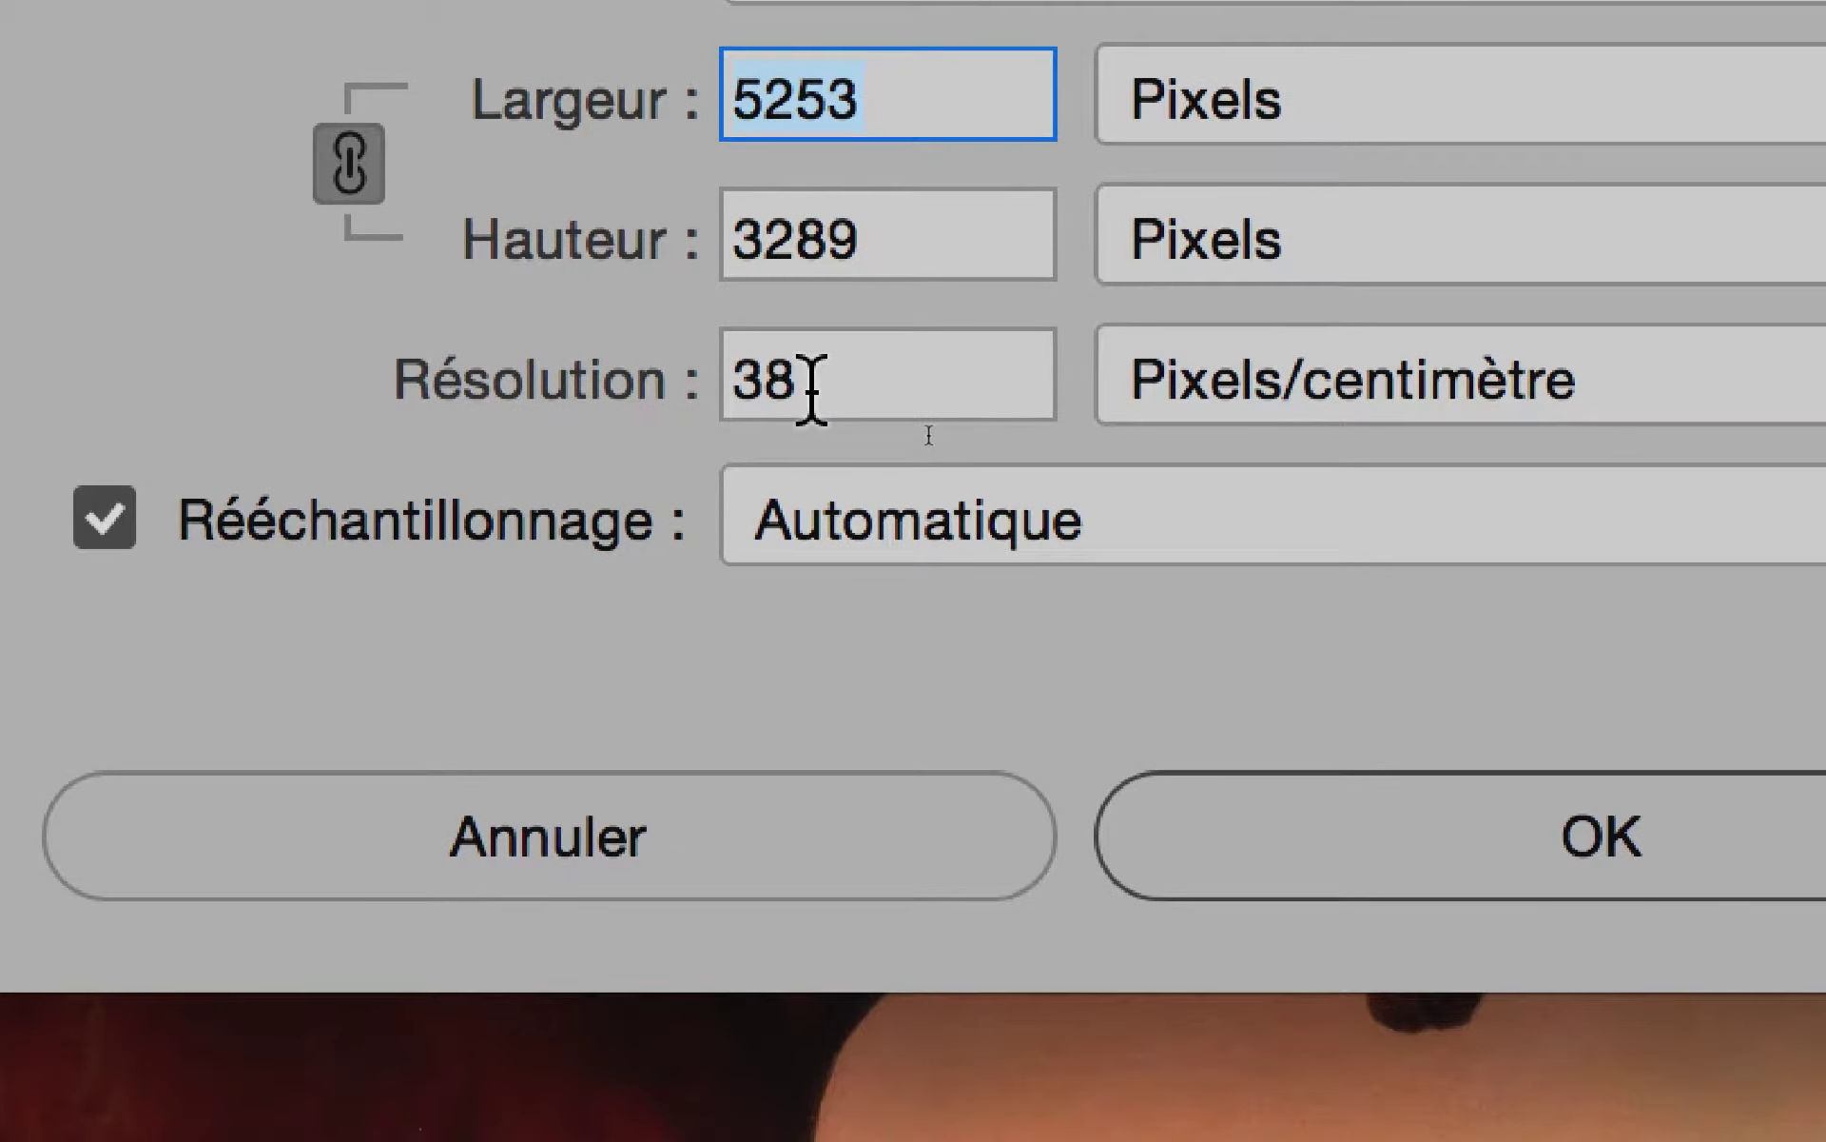
click(810, 386)
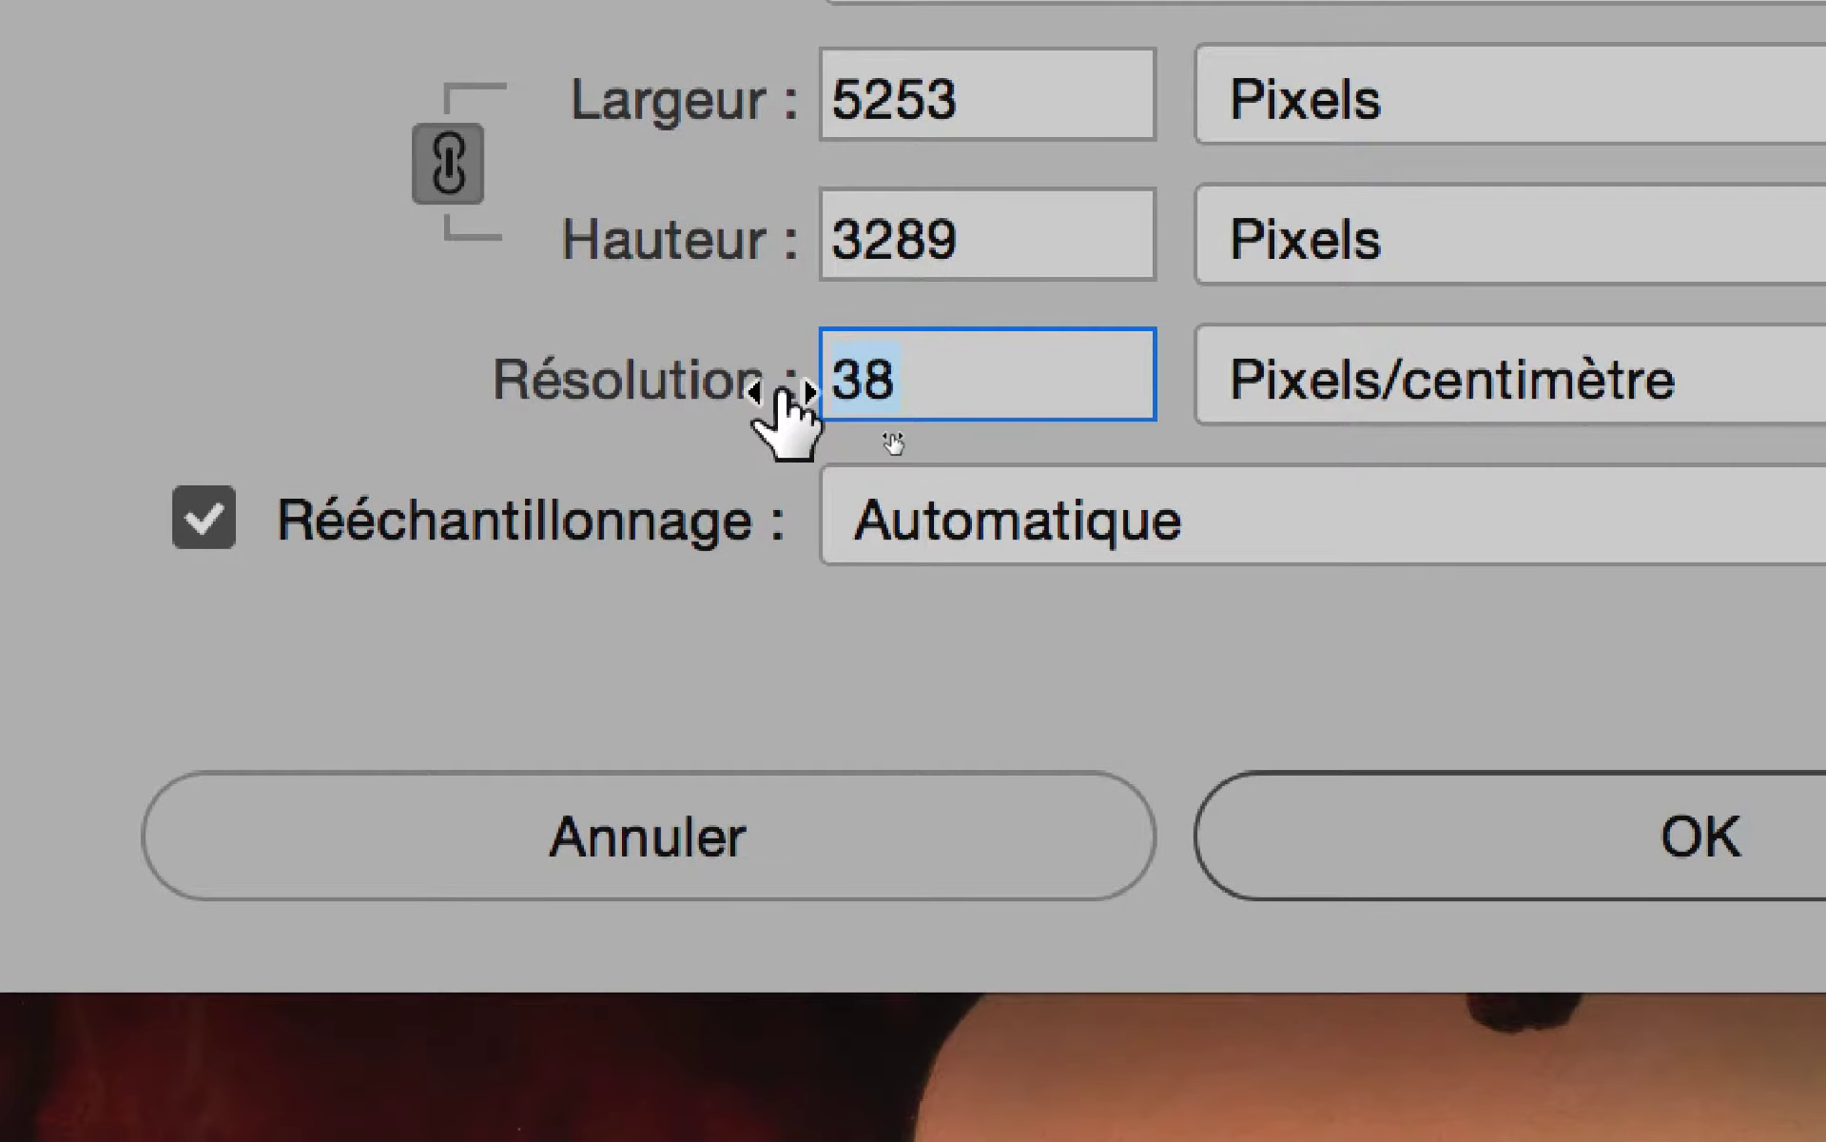
click(1489, 380)
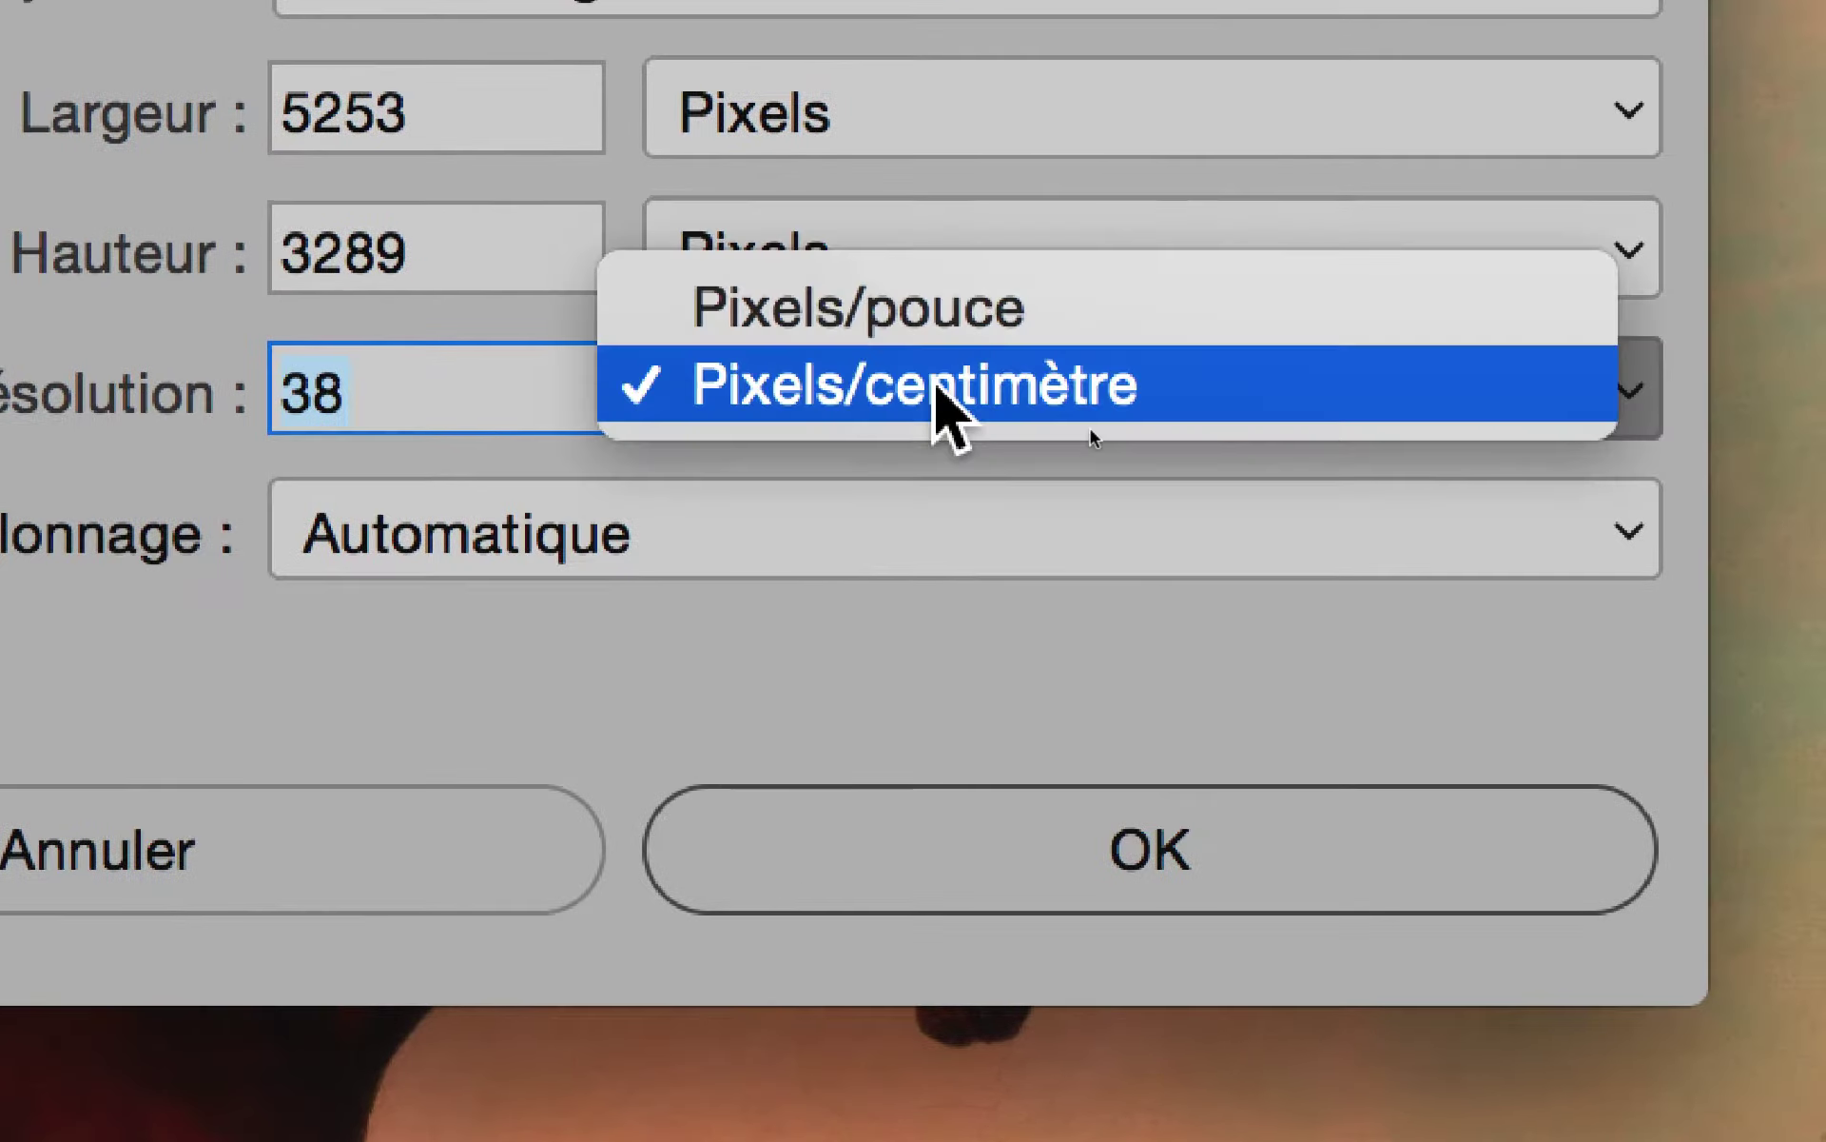
click(1484, 295)
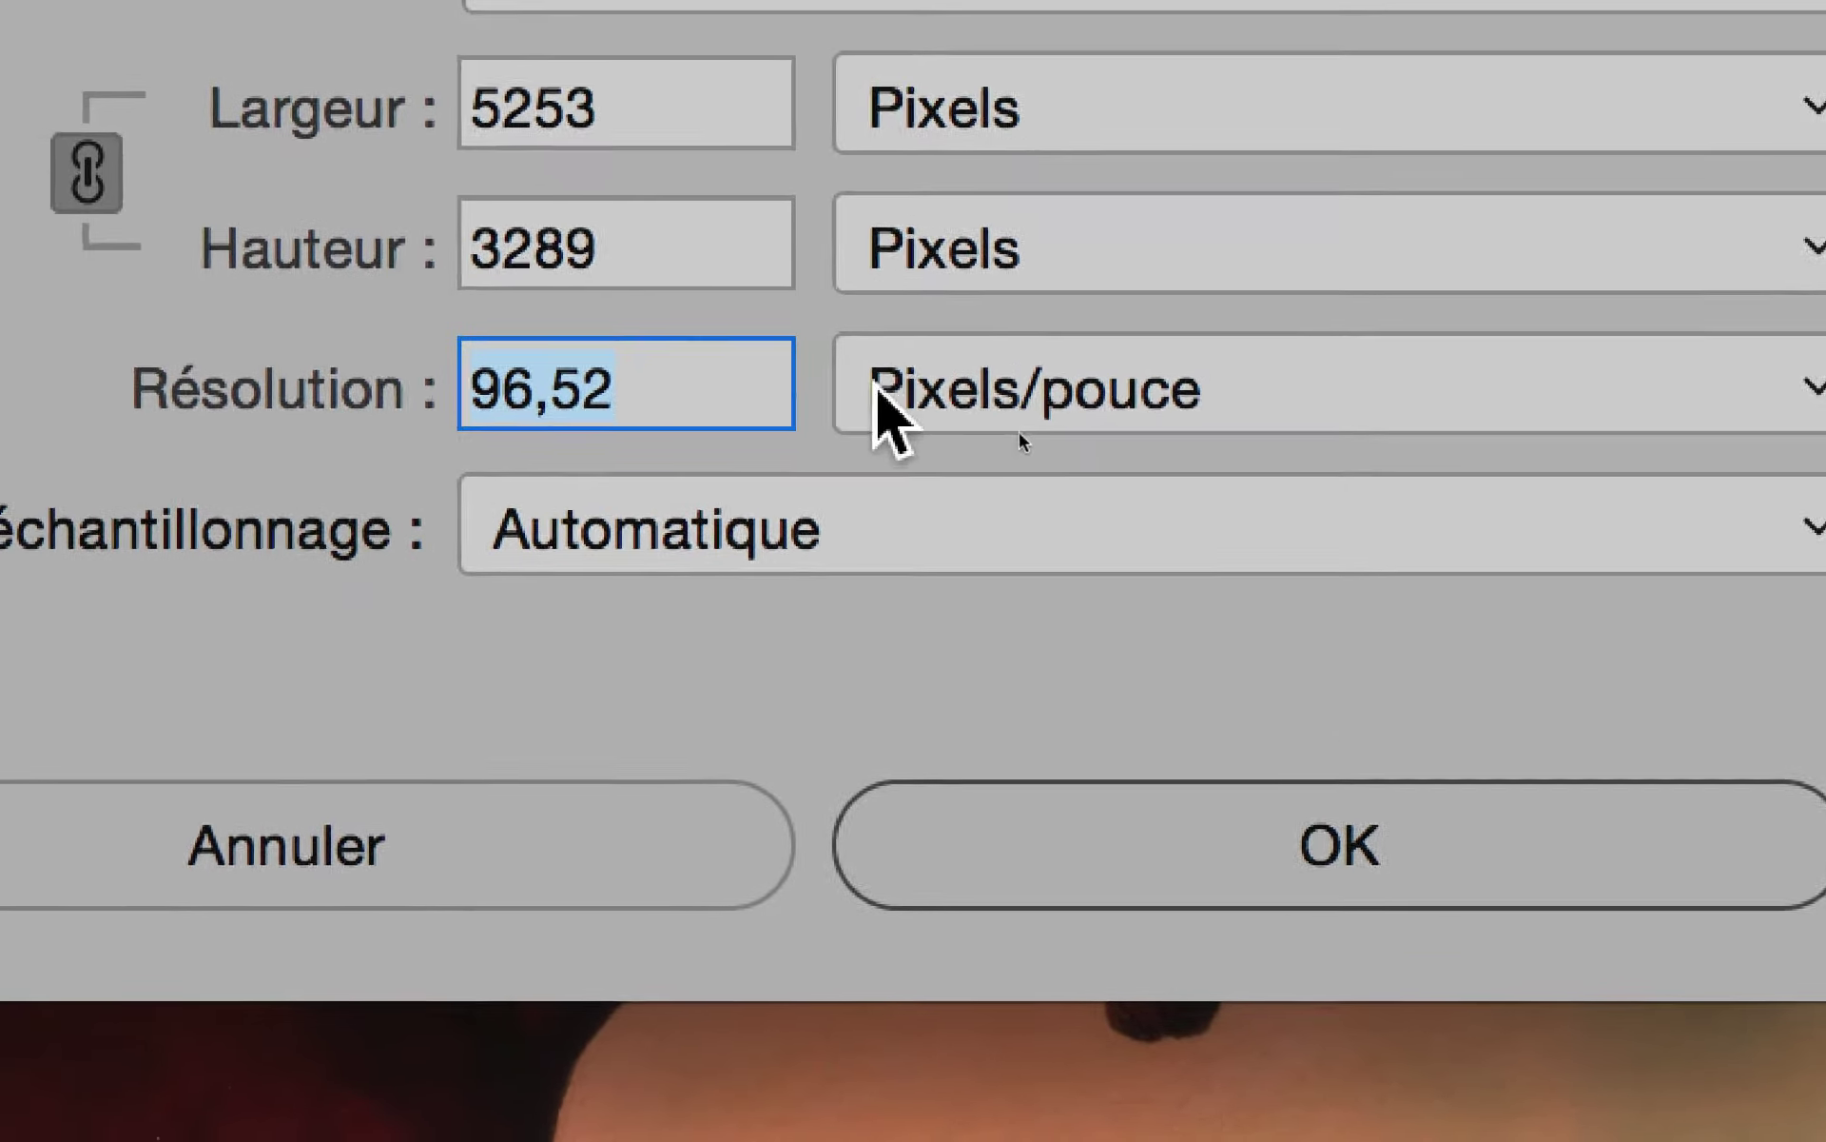
click(504, 456)
drag(834, 390, 570, 389)
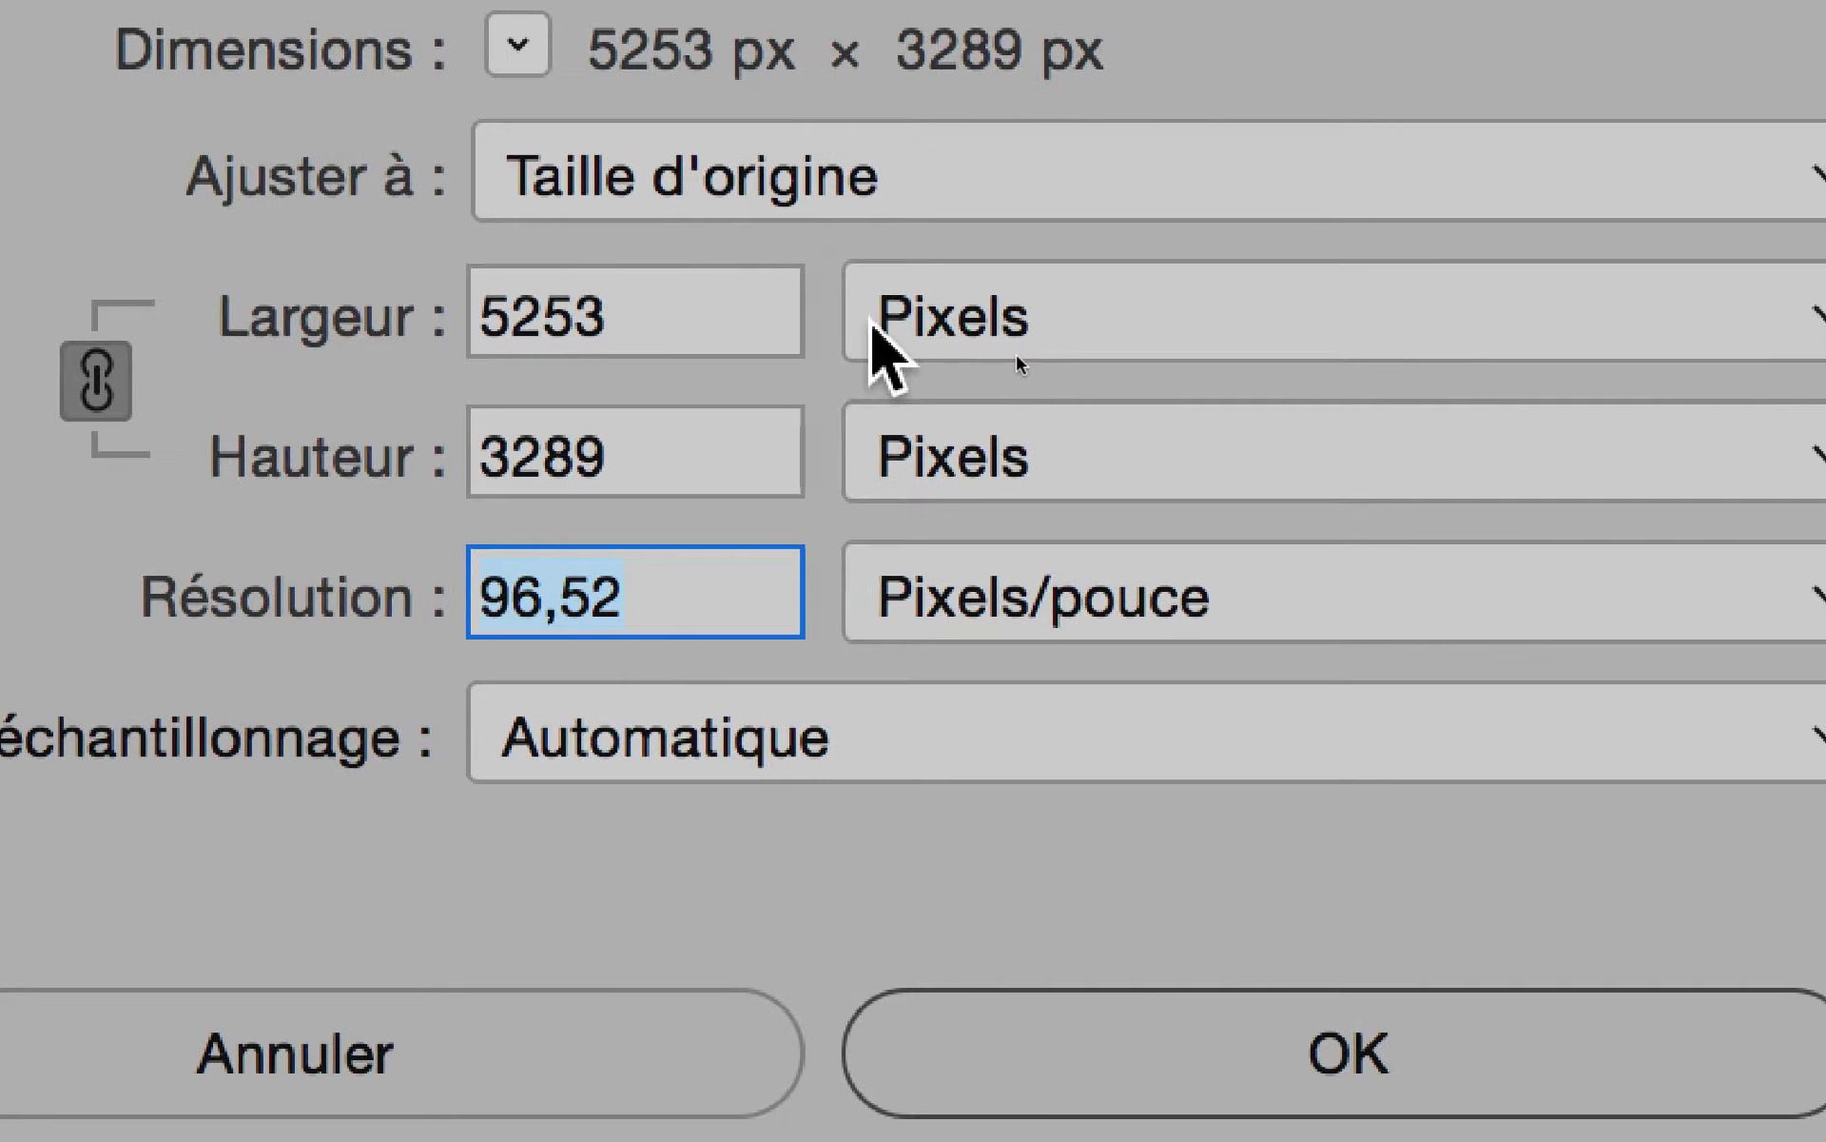
Show the painting's width and height in centimetres, examine them alongside the resolution, and cancel the image size settings.
click(904, 290)
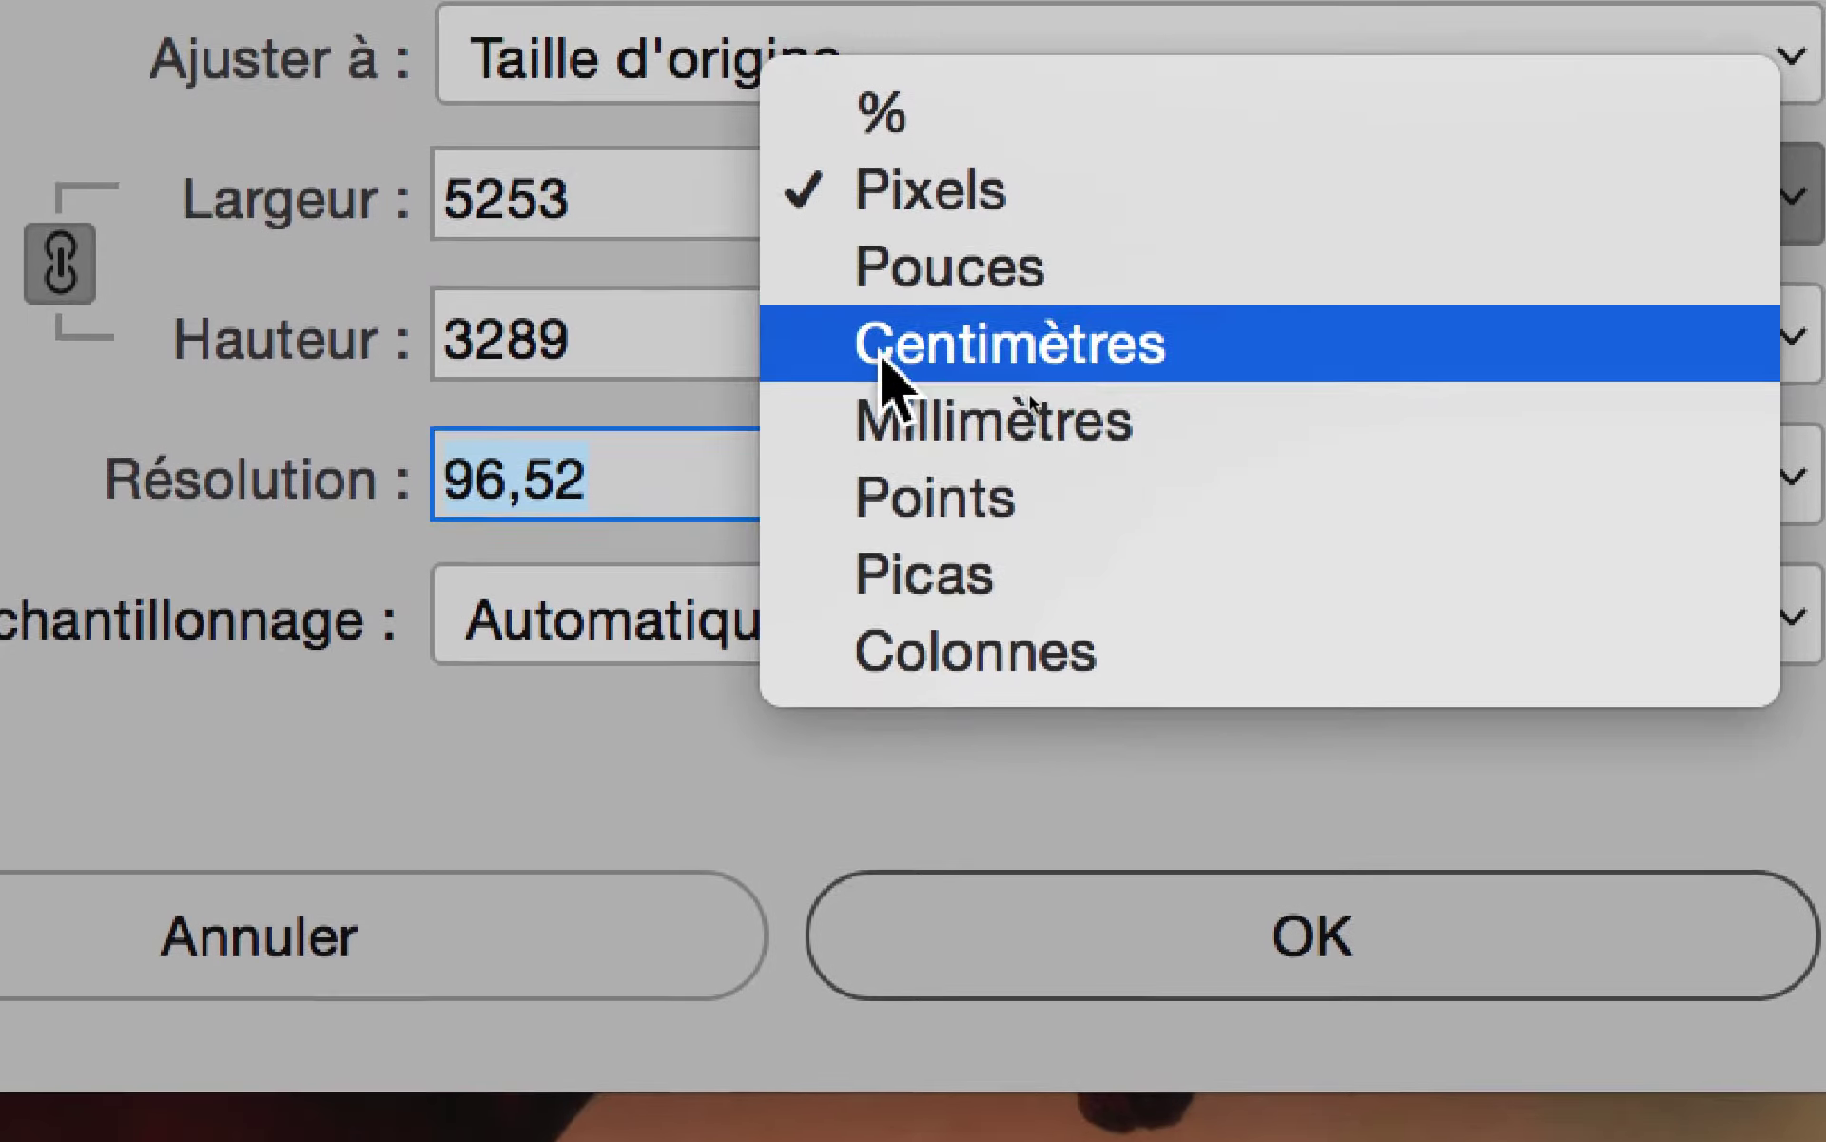
click(884, 240)
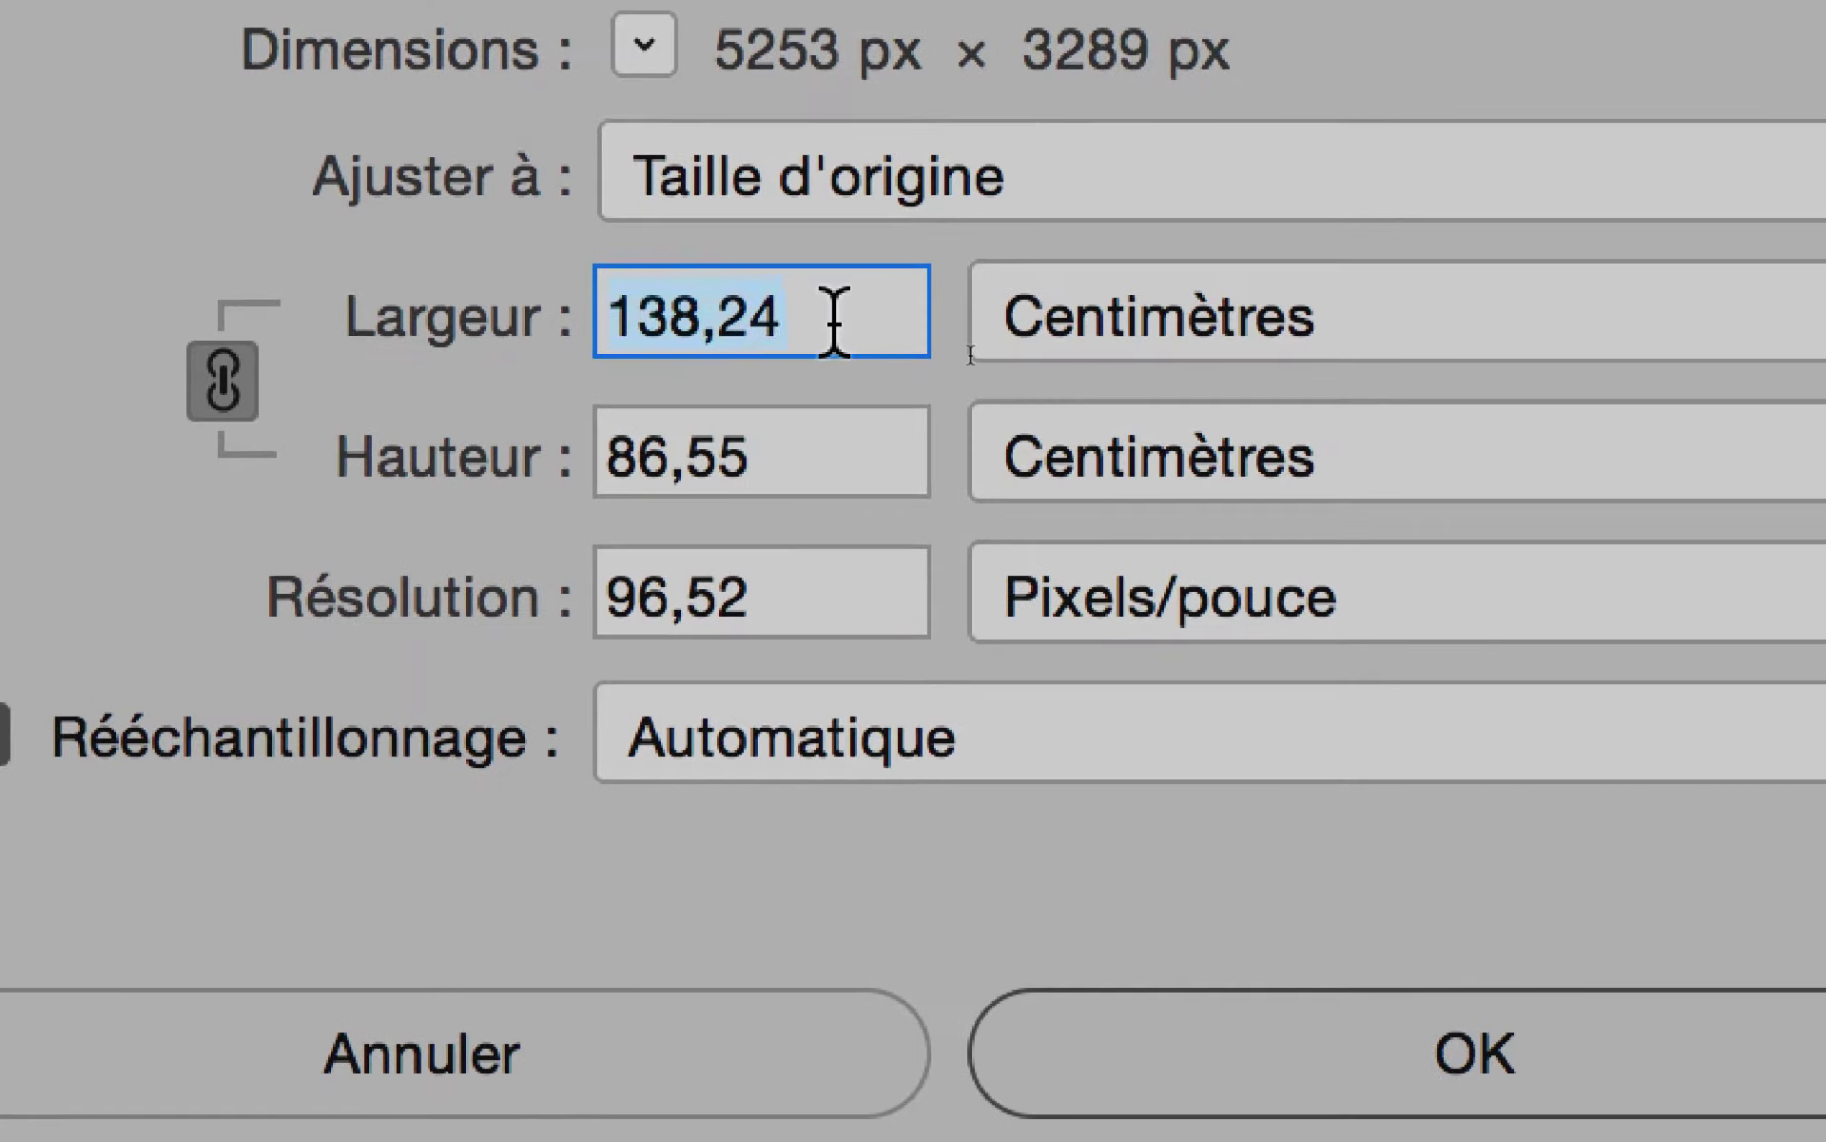
click(585, 208)
double_click(666, 322)
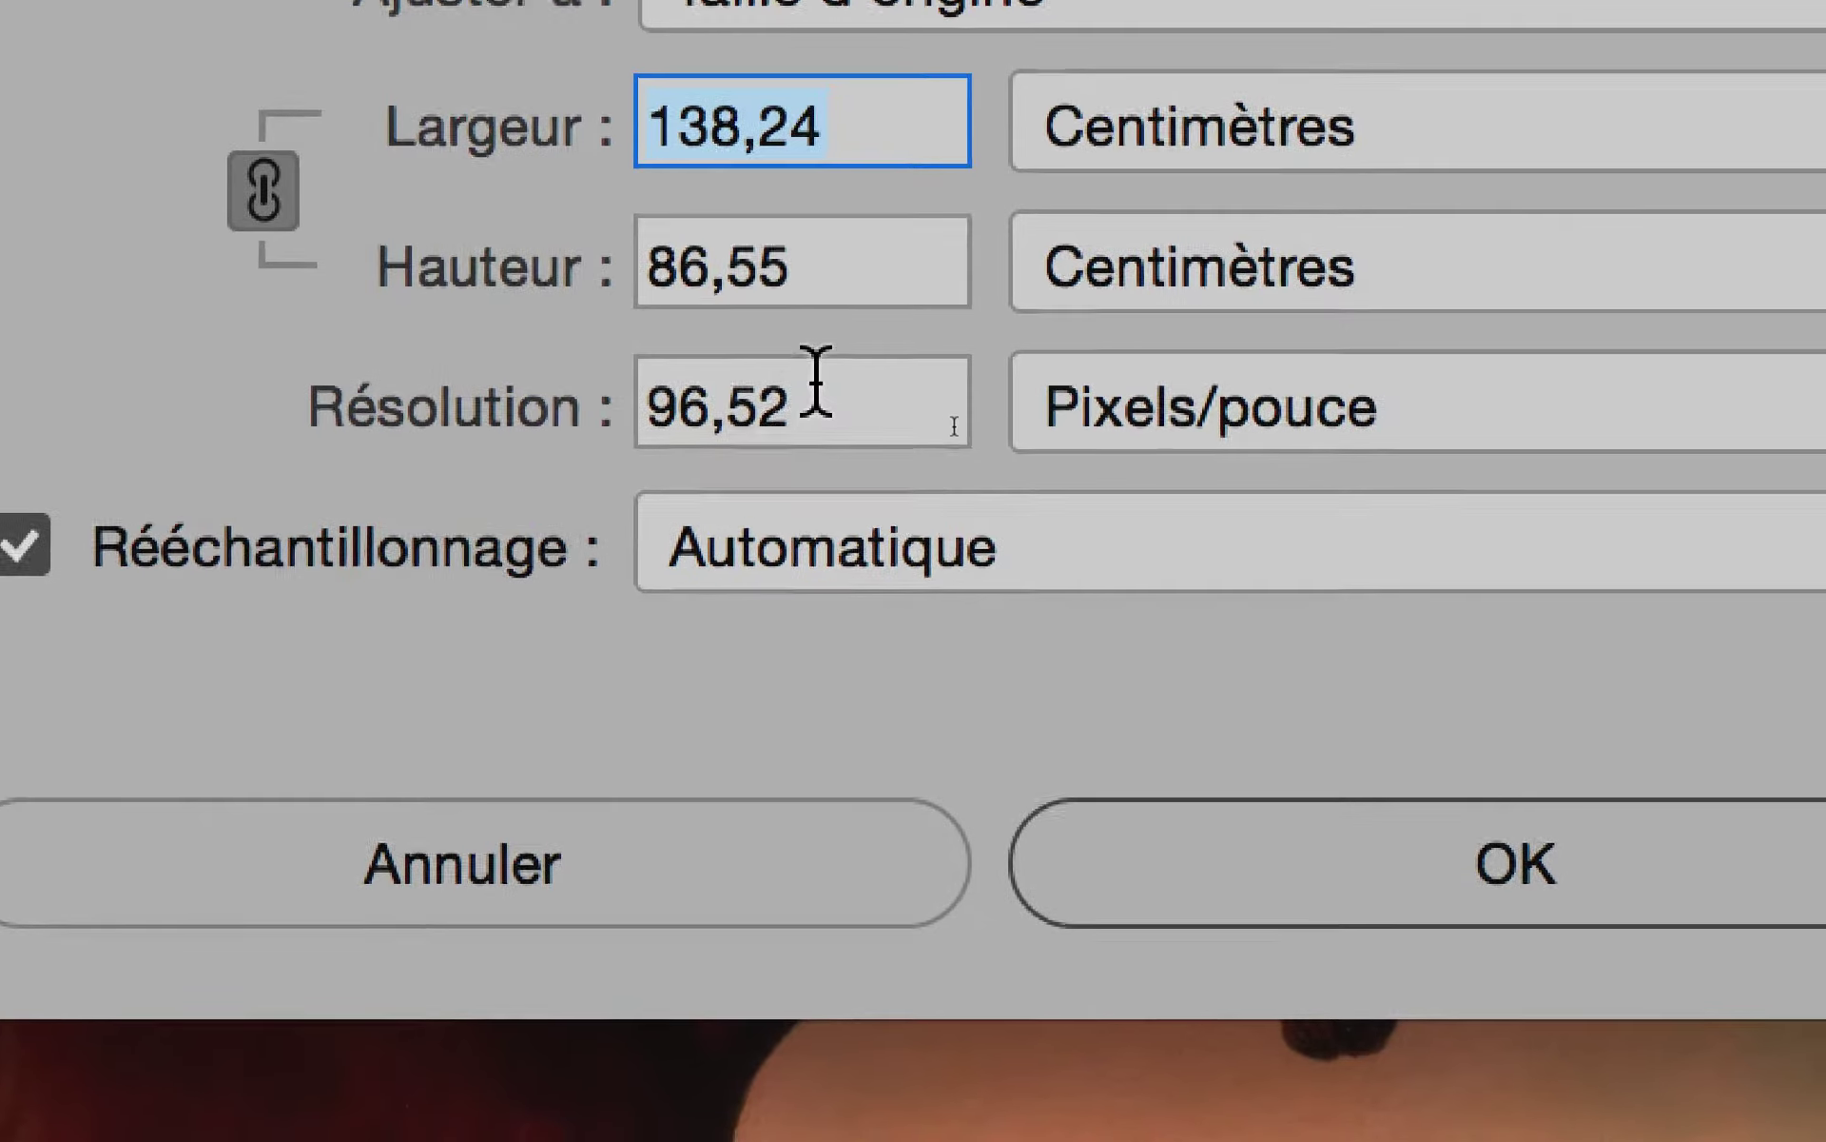
click(816, 381)
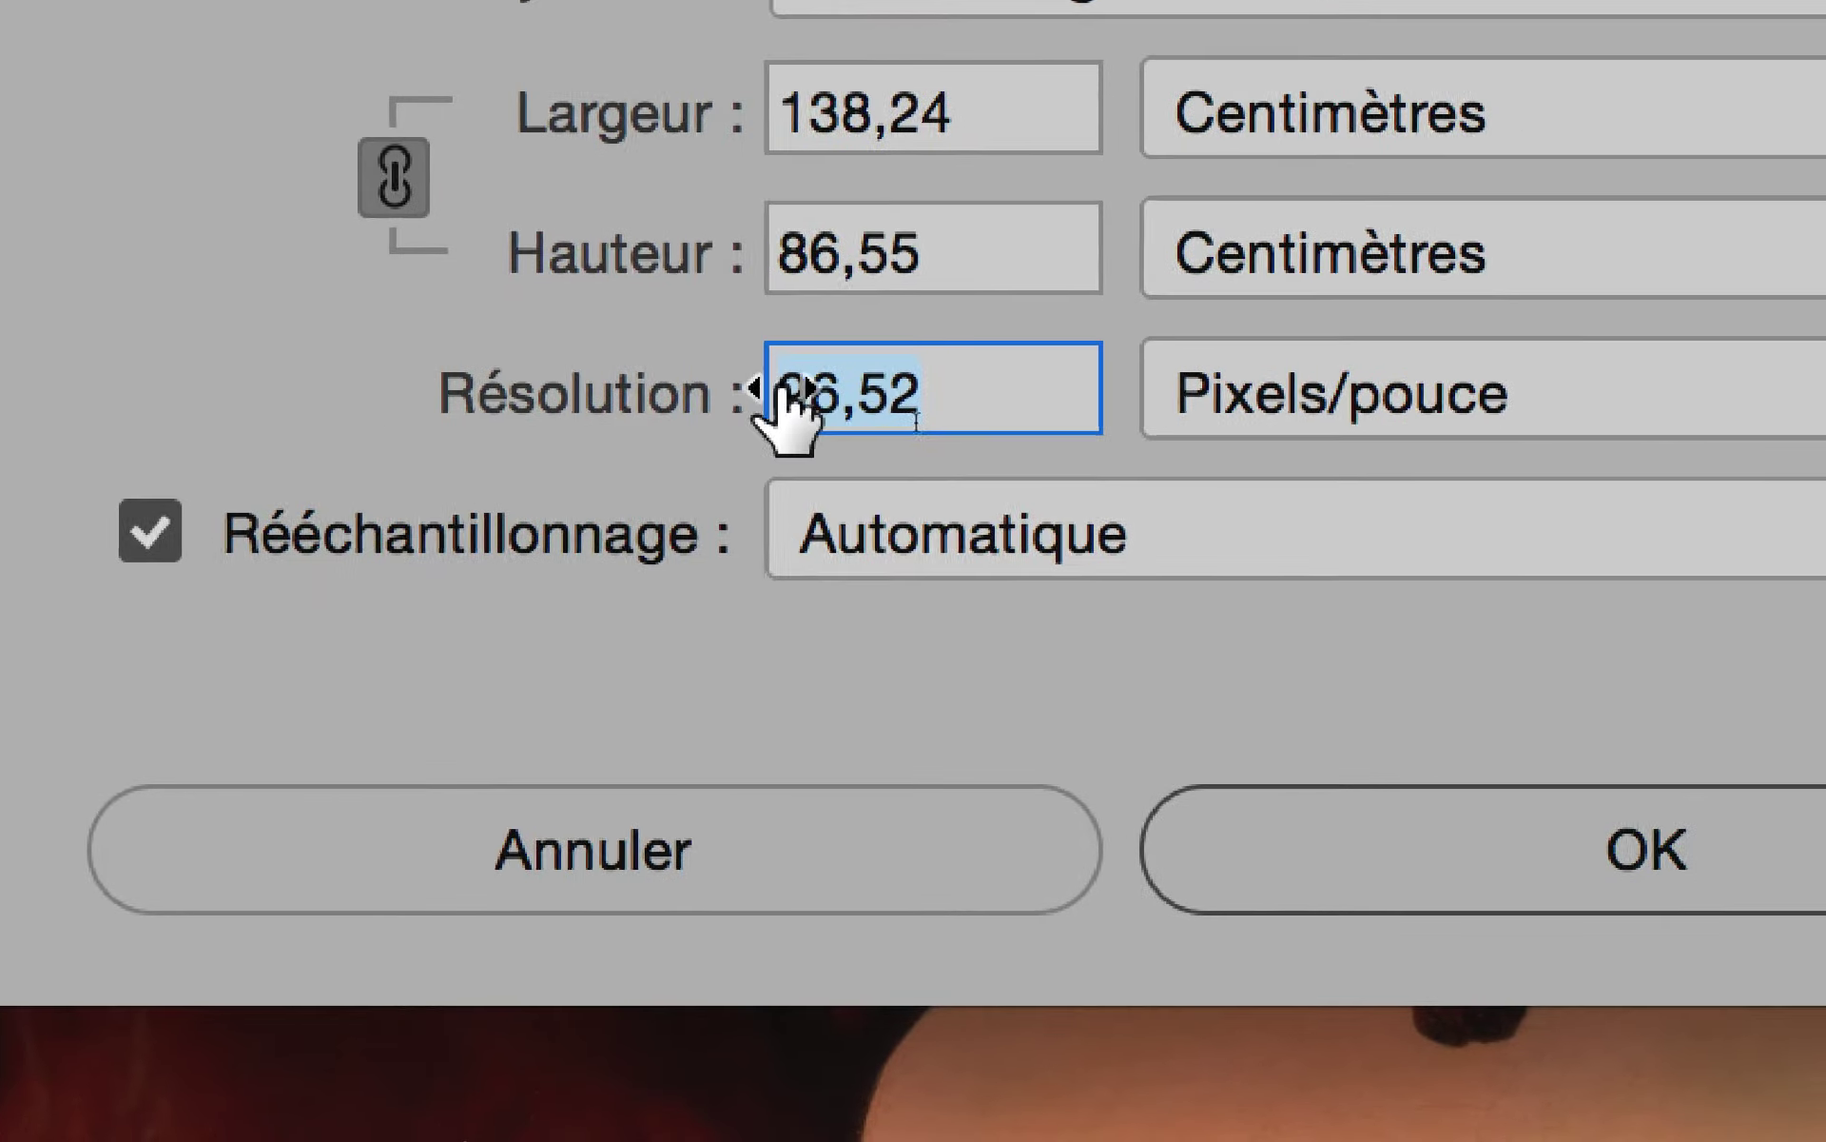
double_click(657, 404)
click(813, 264)
double_click(789, 354)
drag(899, 224, 735, 224)
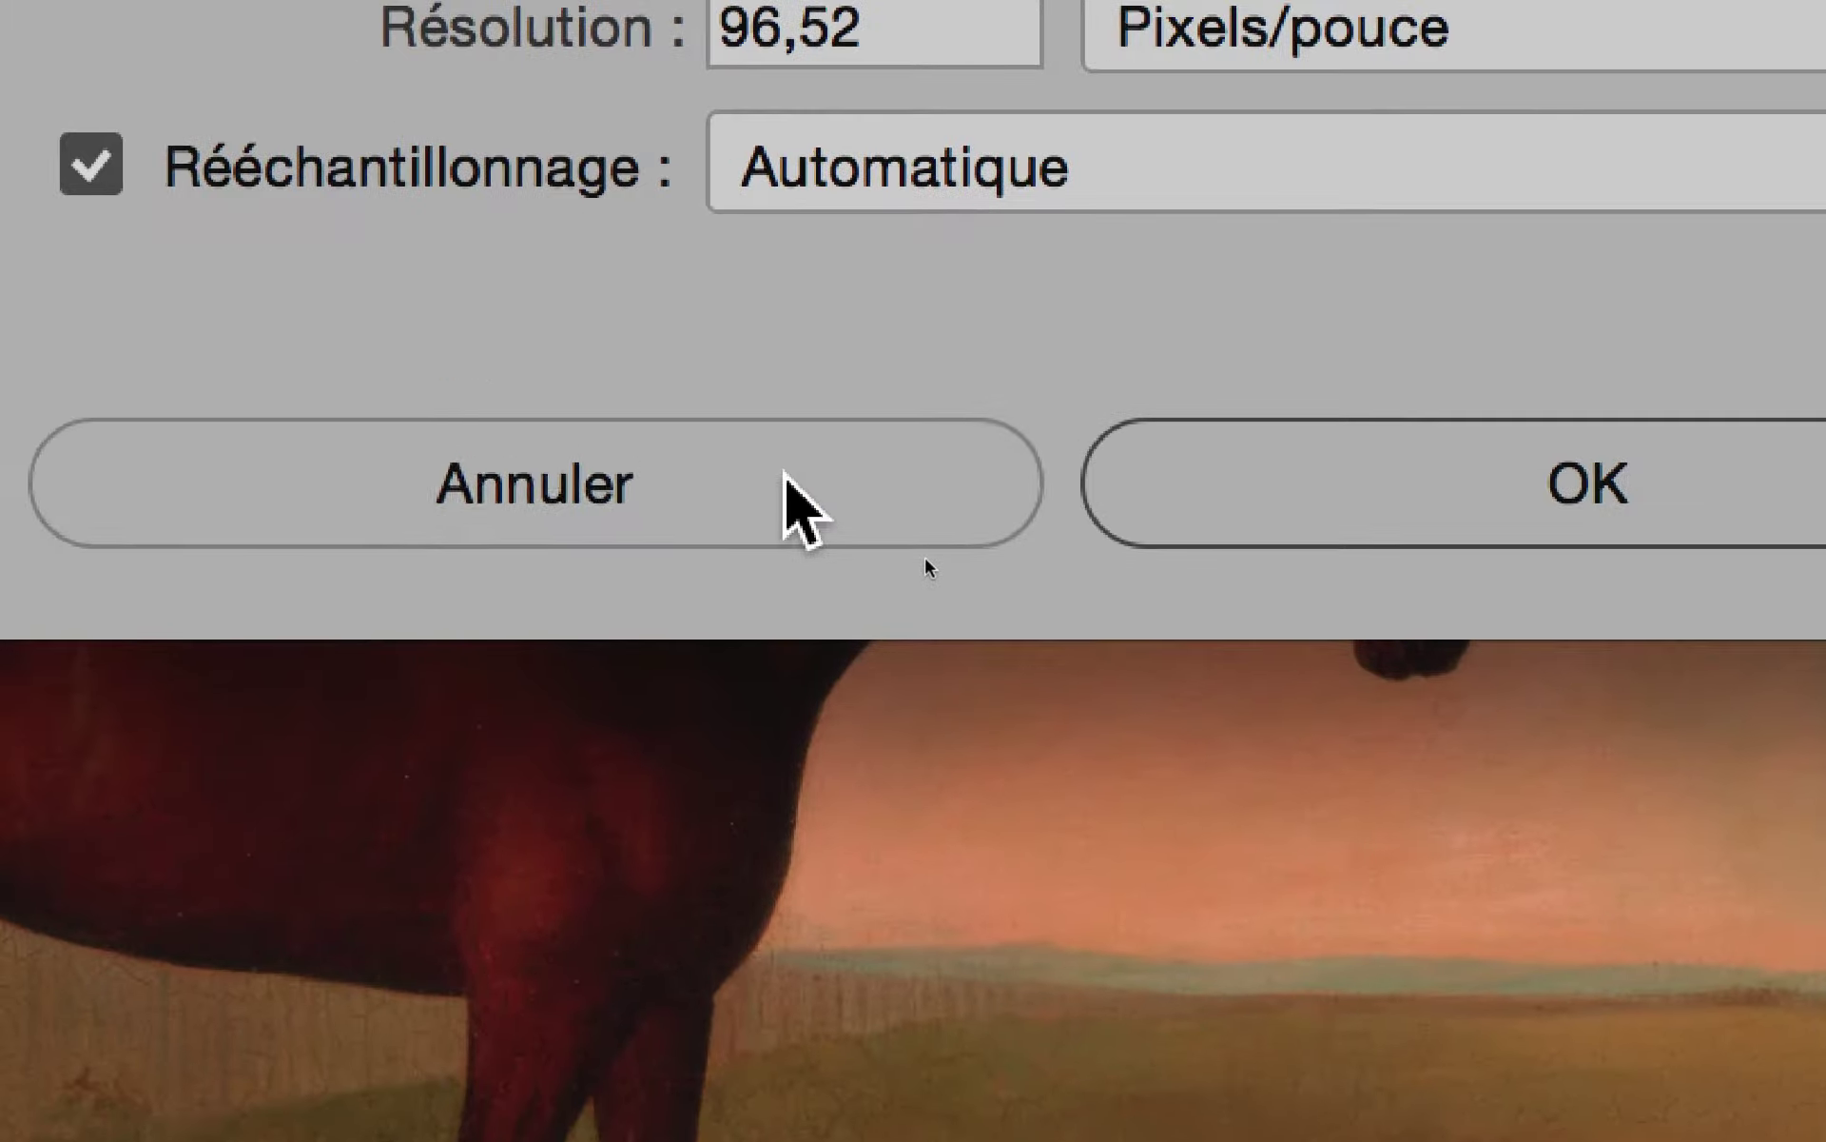
click(788, 483)
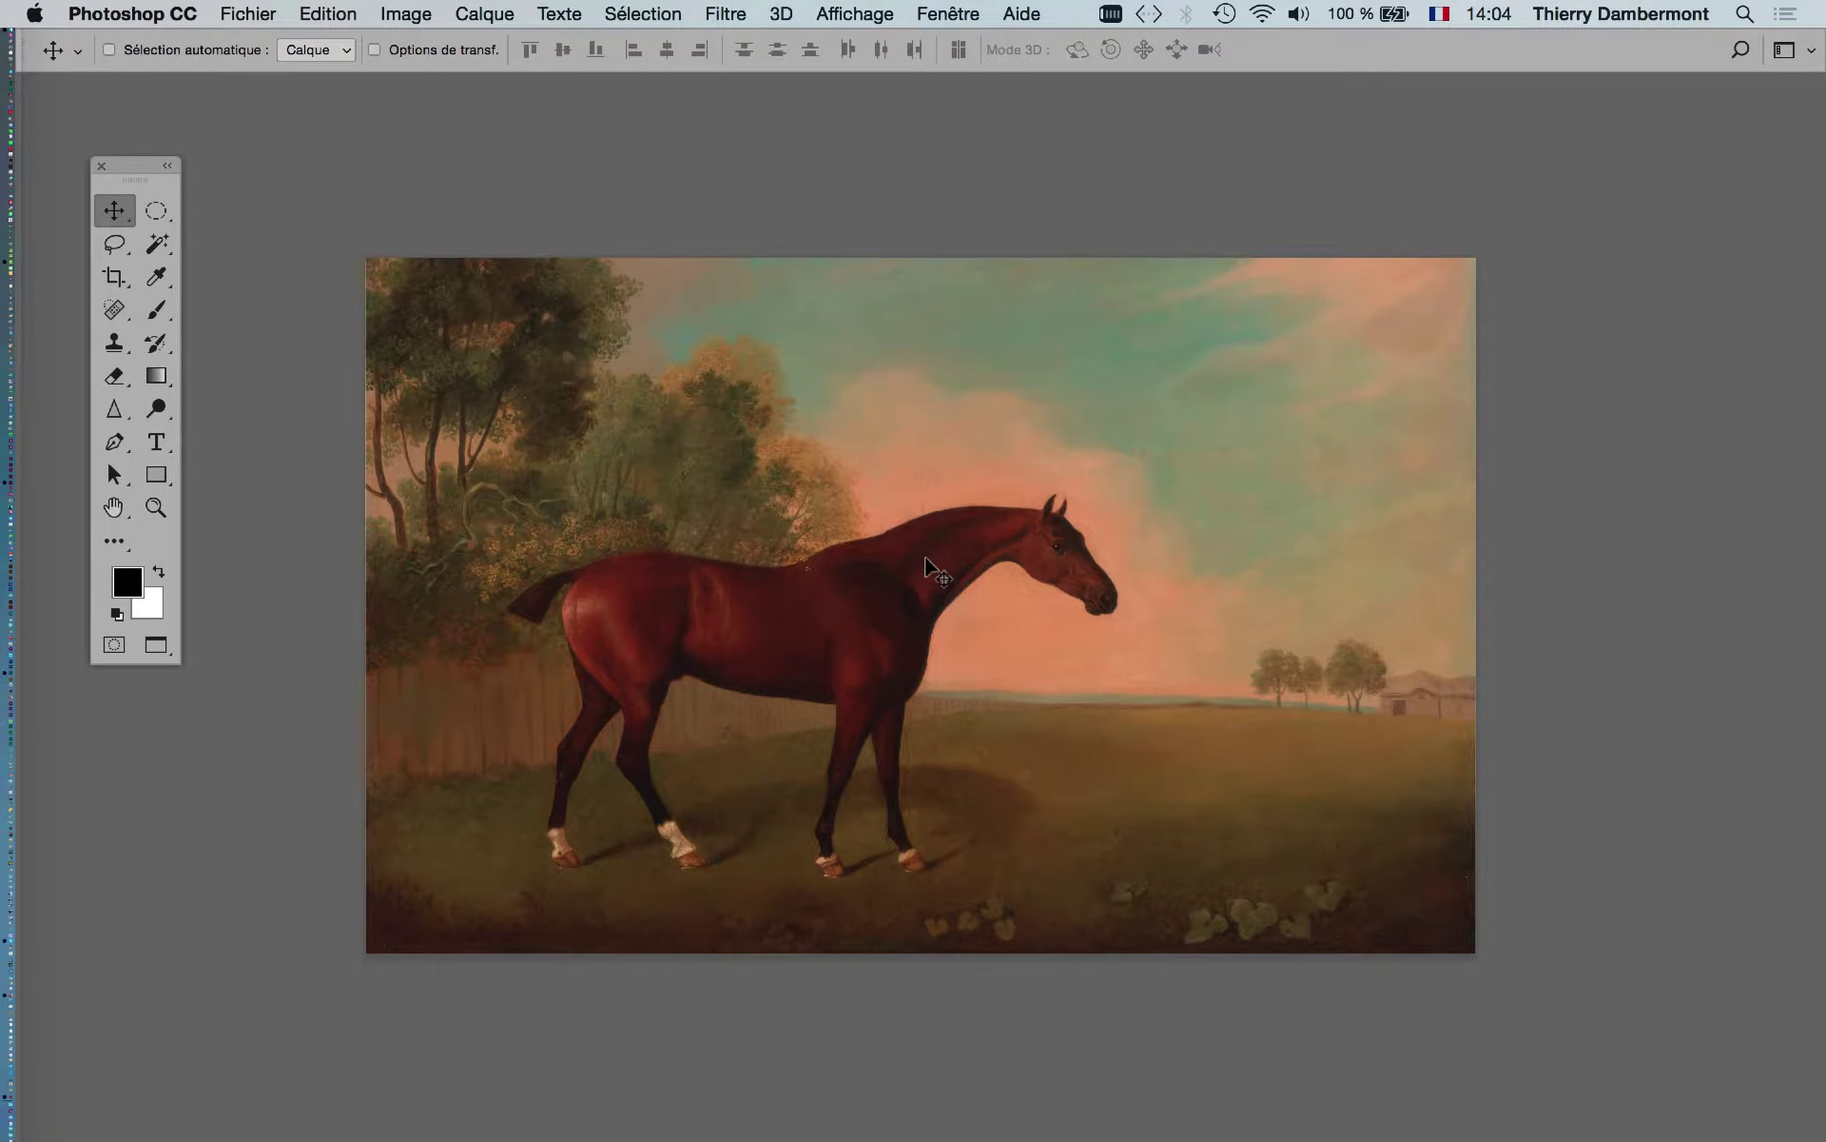
Switch back to InDesign, move the links list off the placed painting and view it at 75% zoom.
key(super+Tab)
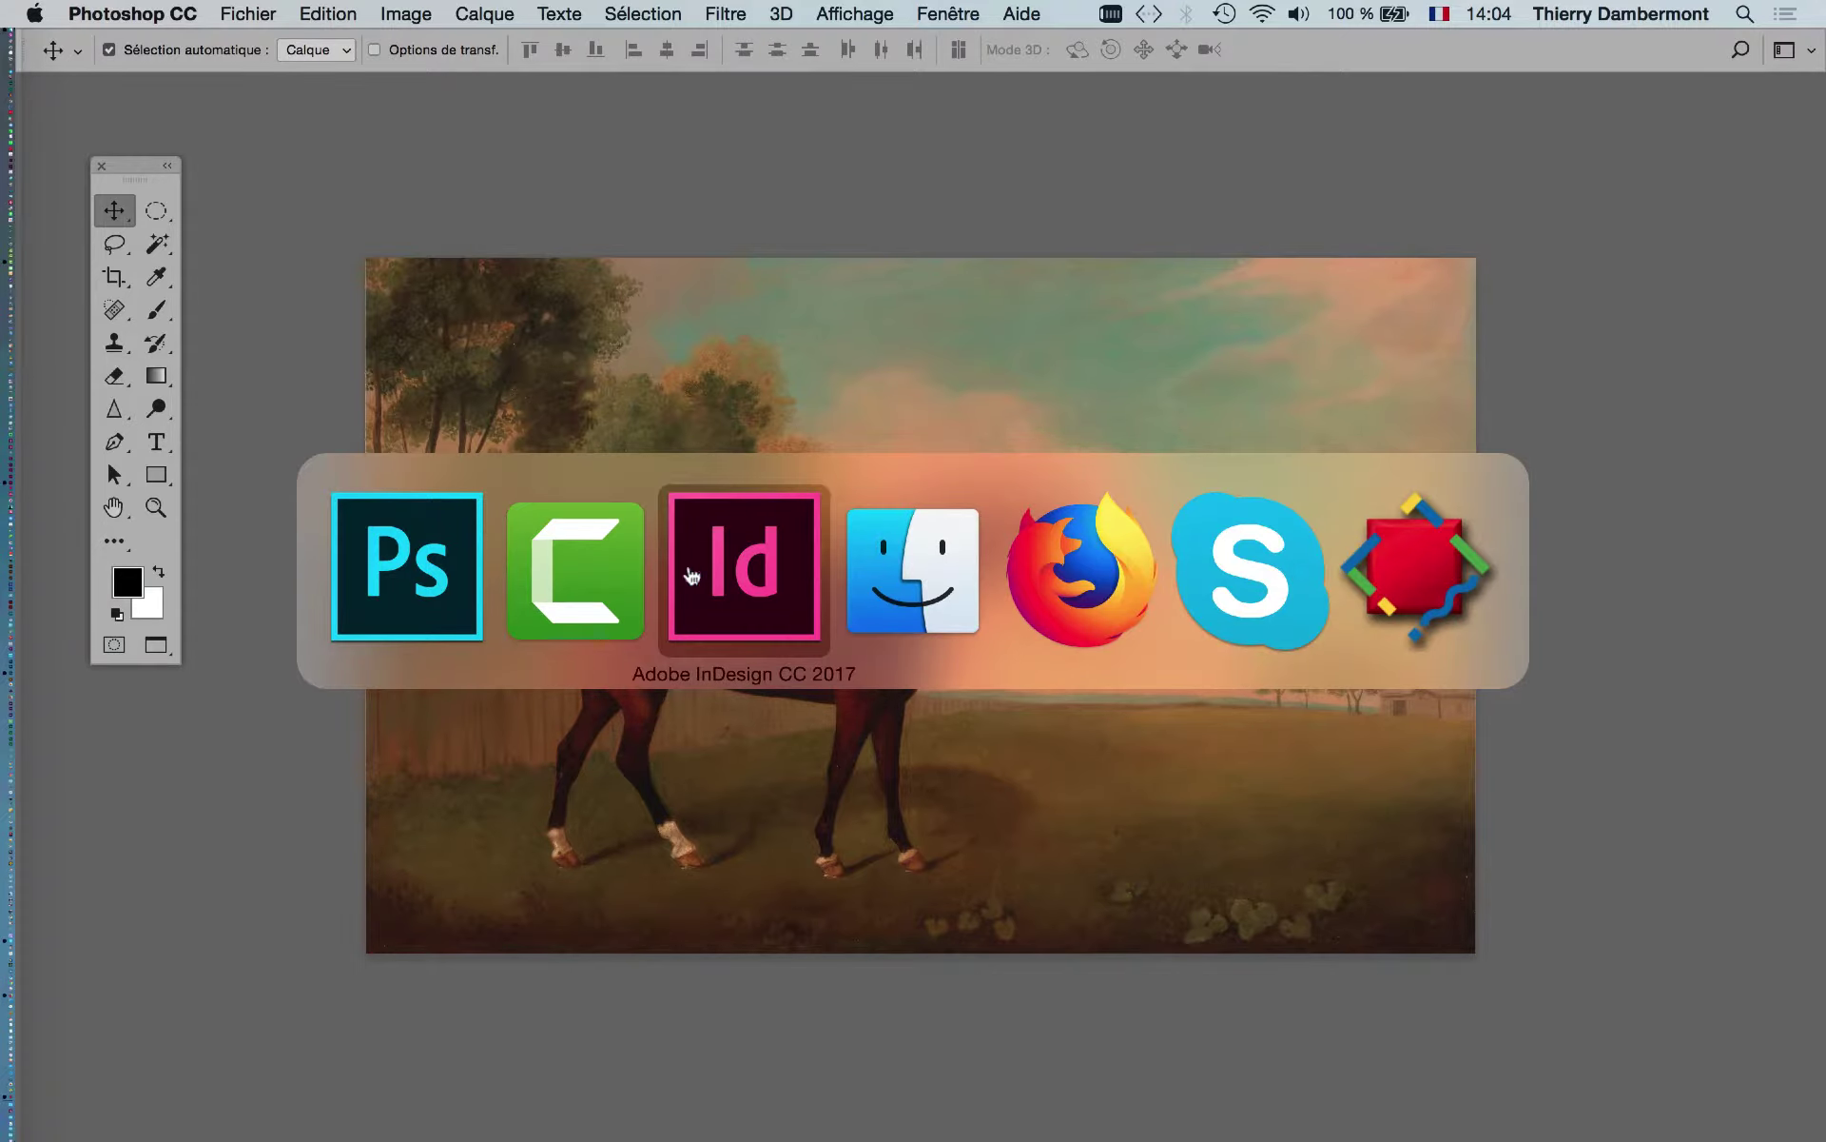
click(734, 590)
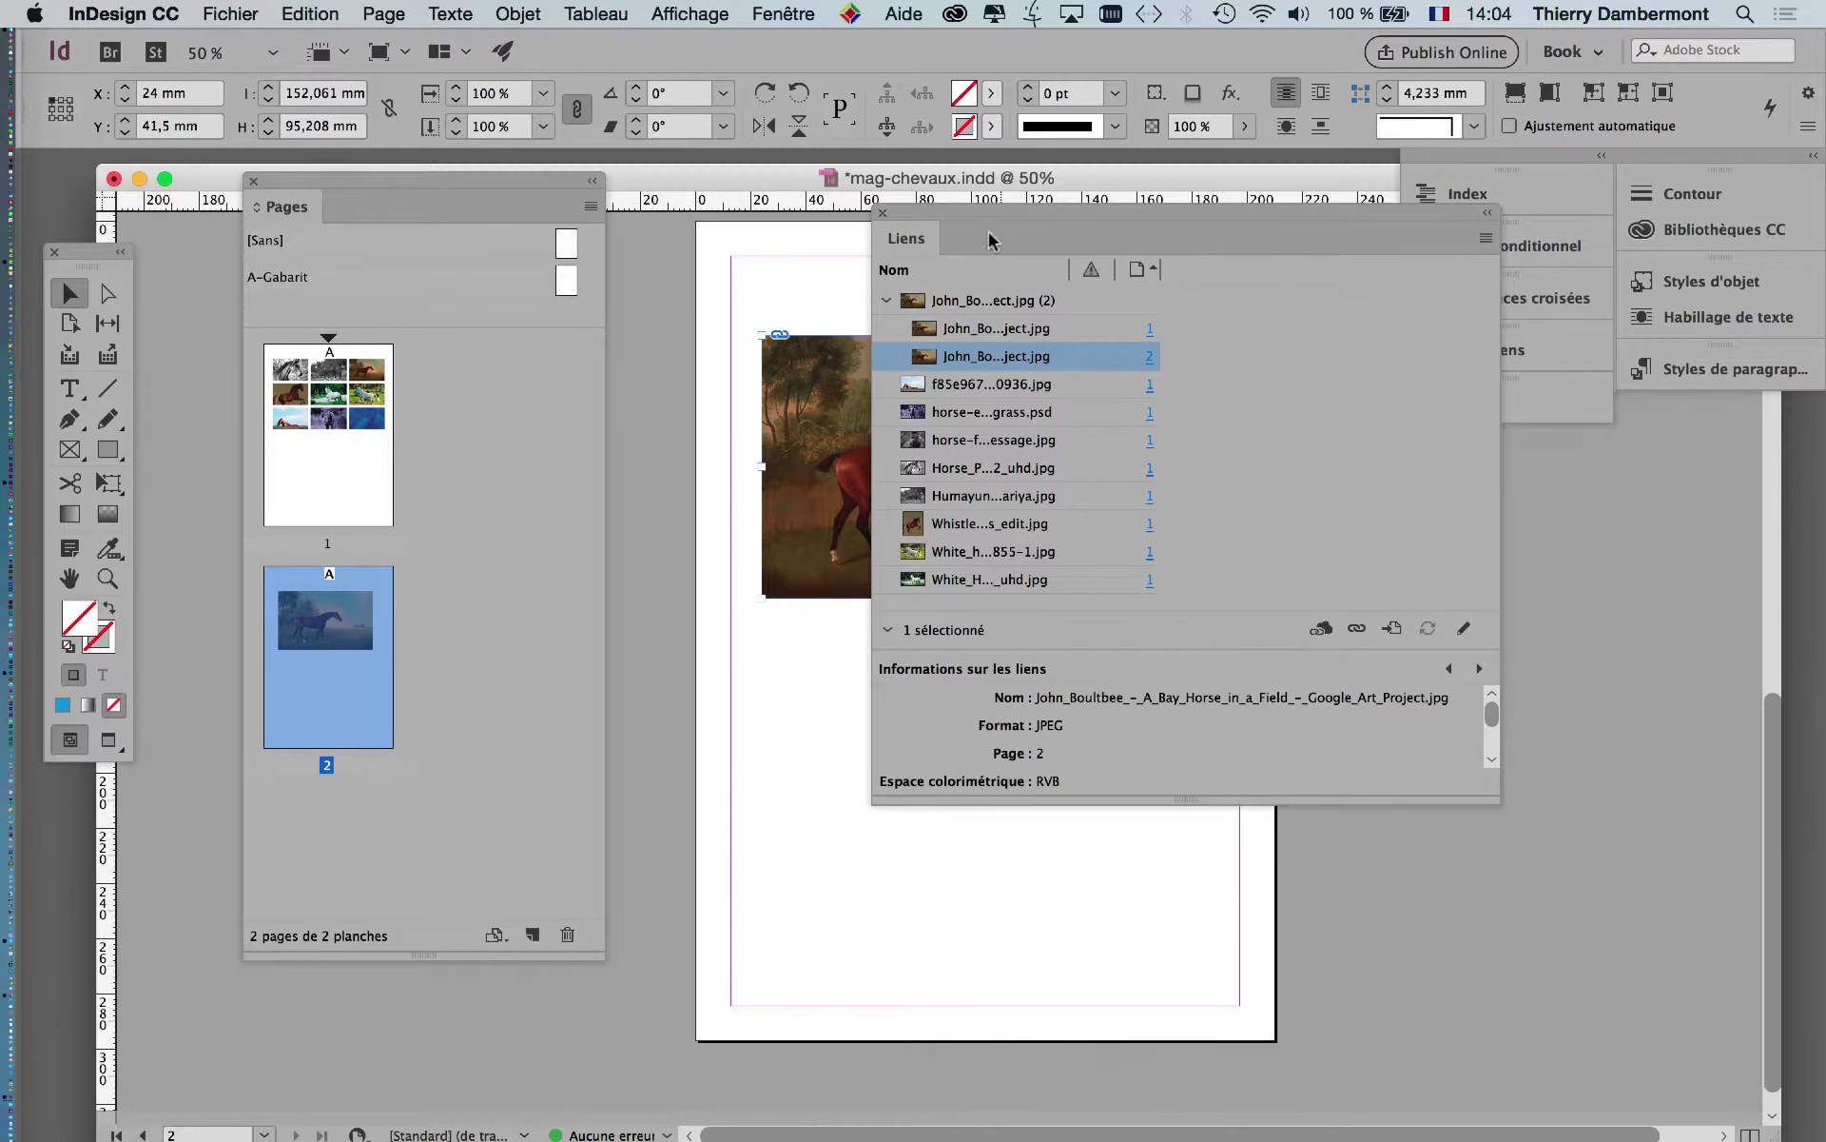
drag(977, 214, 1424, 483)
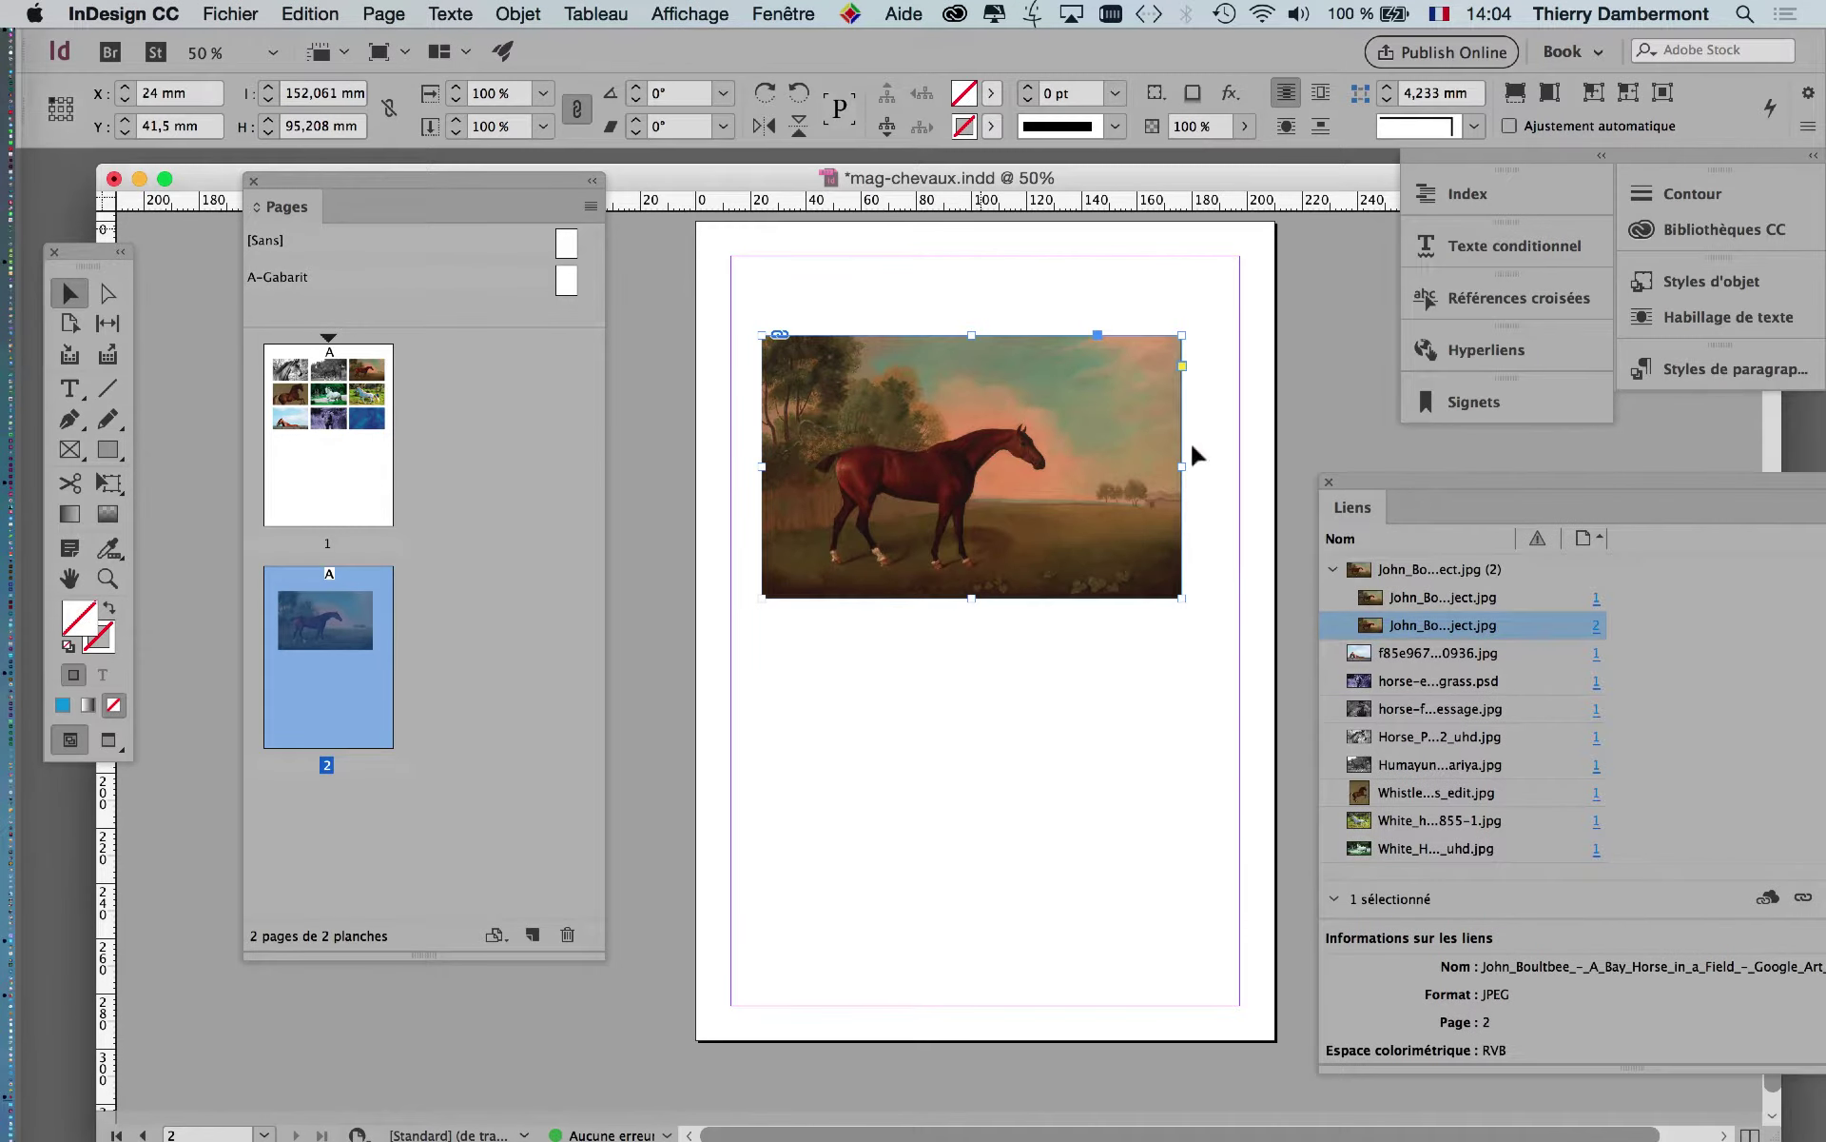
key(super+equal)
key(super+equal)
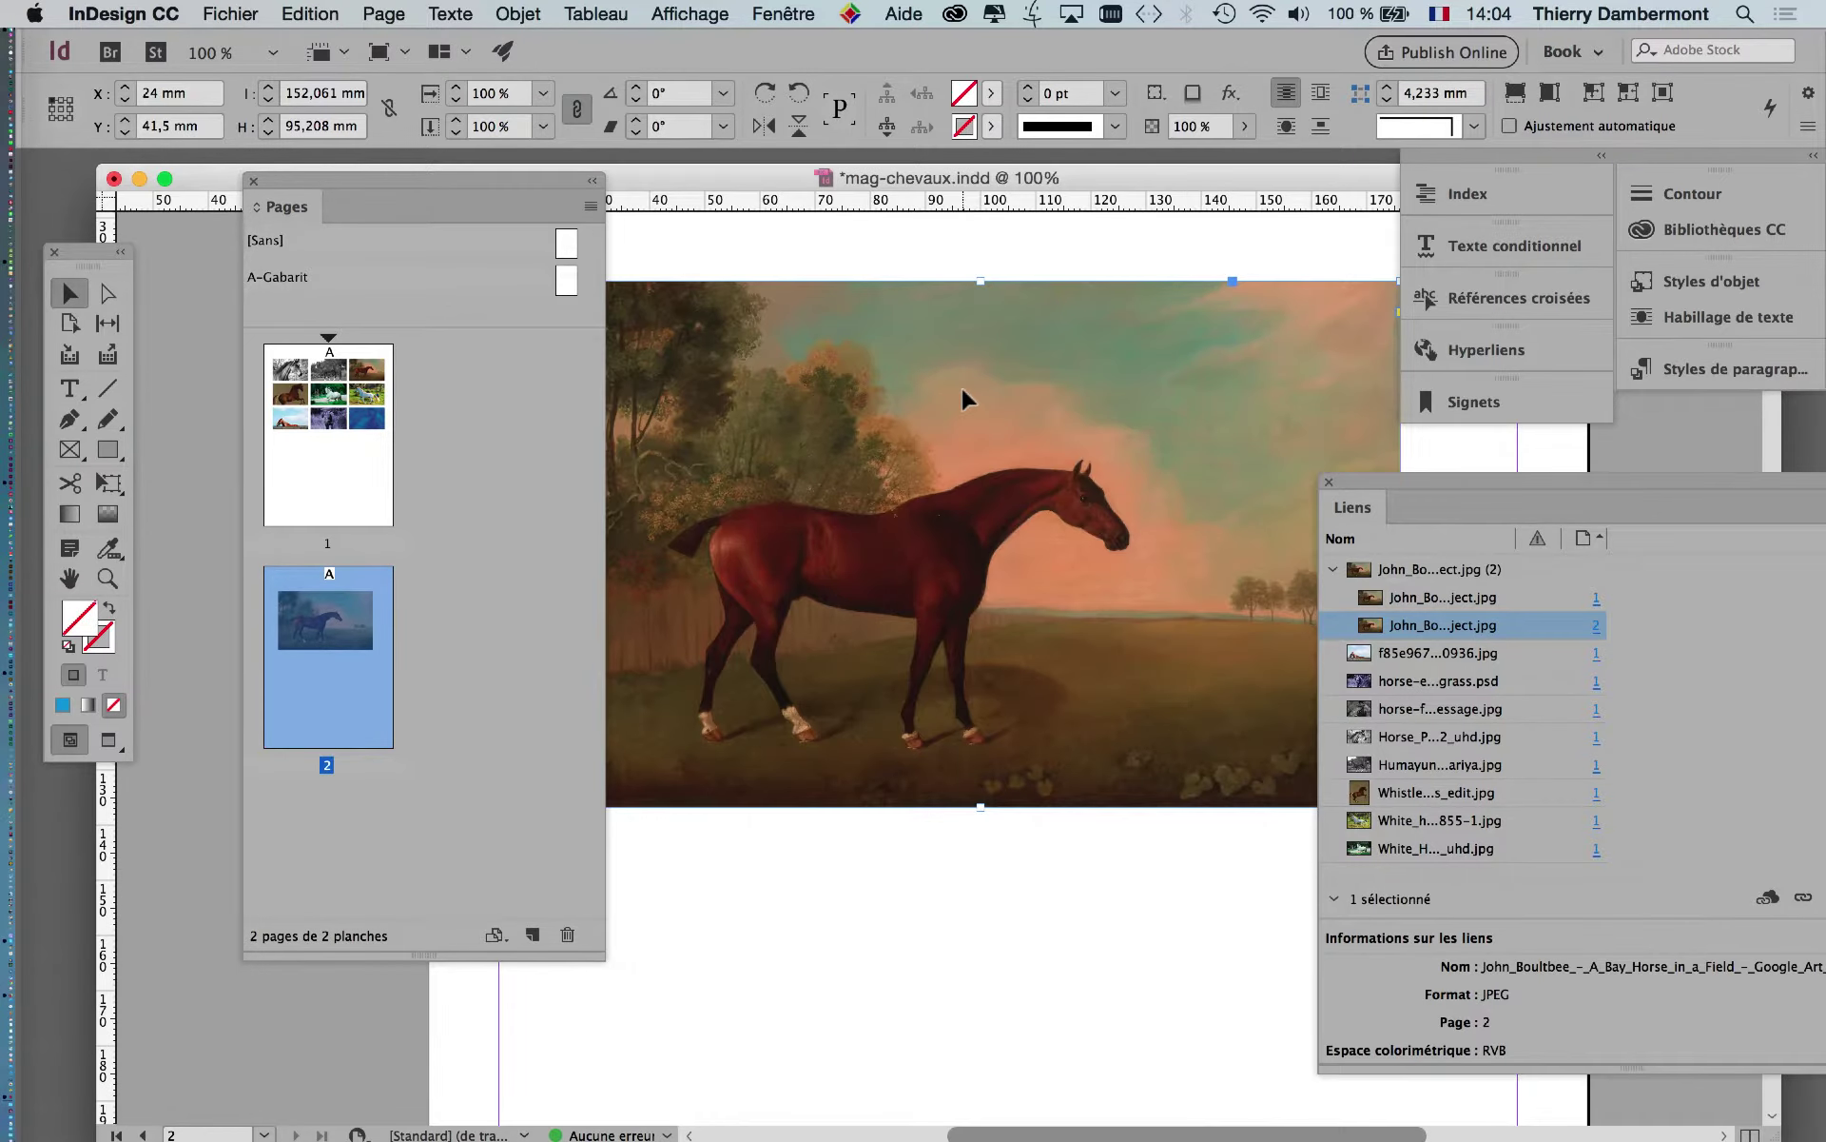
key(super+minus)
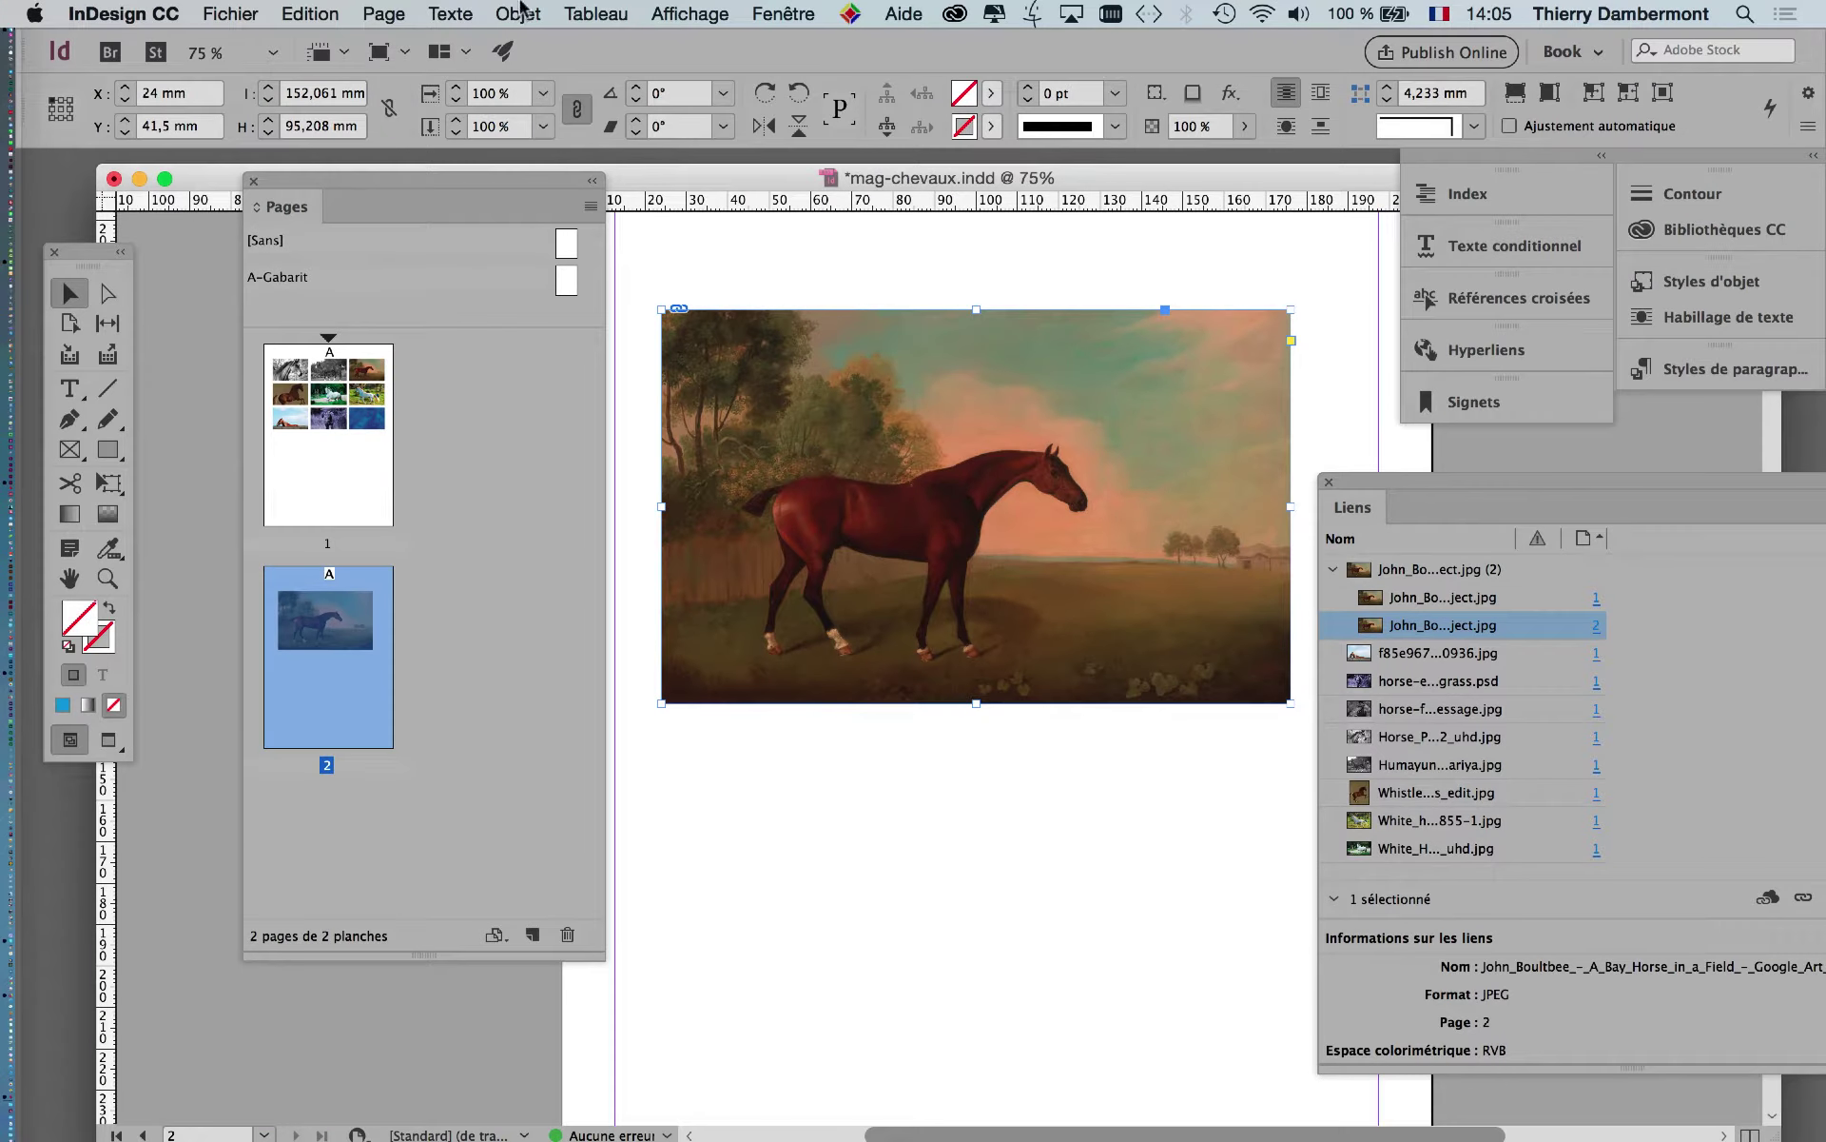
Expand the painting's link information to examine its actual and effective PPI, close the links list and shift the pages list off the layout.
drag(1404, 479, 1239, 170)
drag(1773, 758, 1766, 1016)
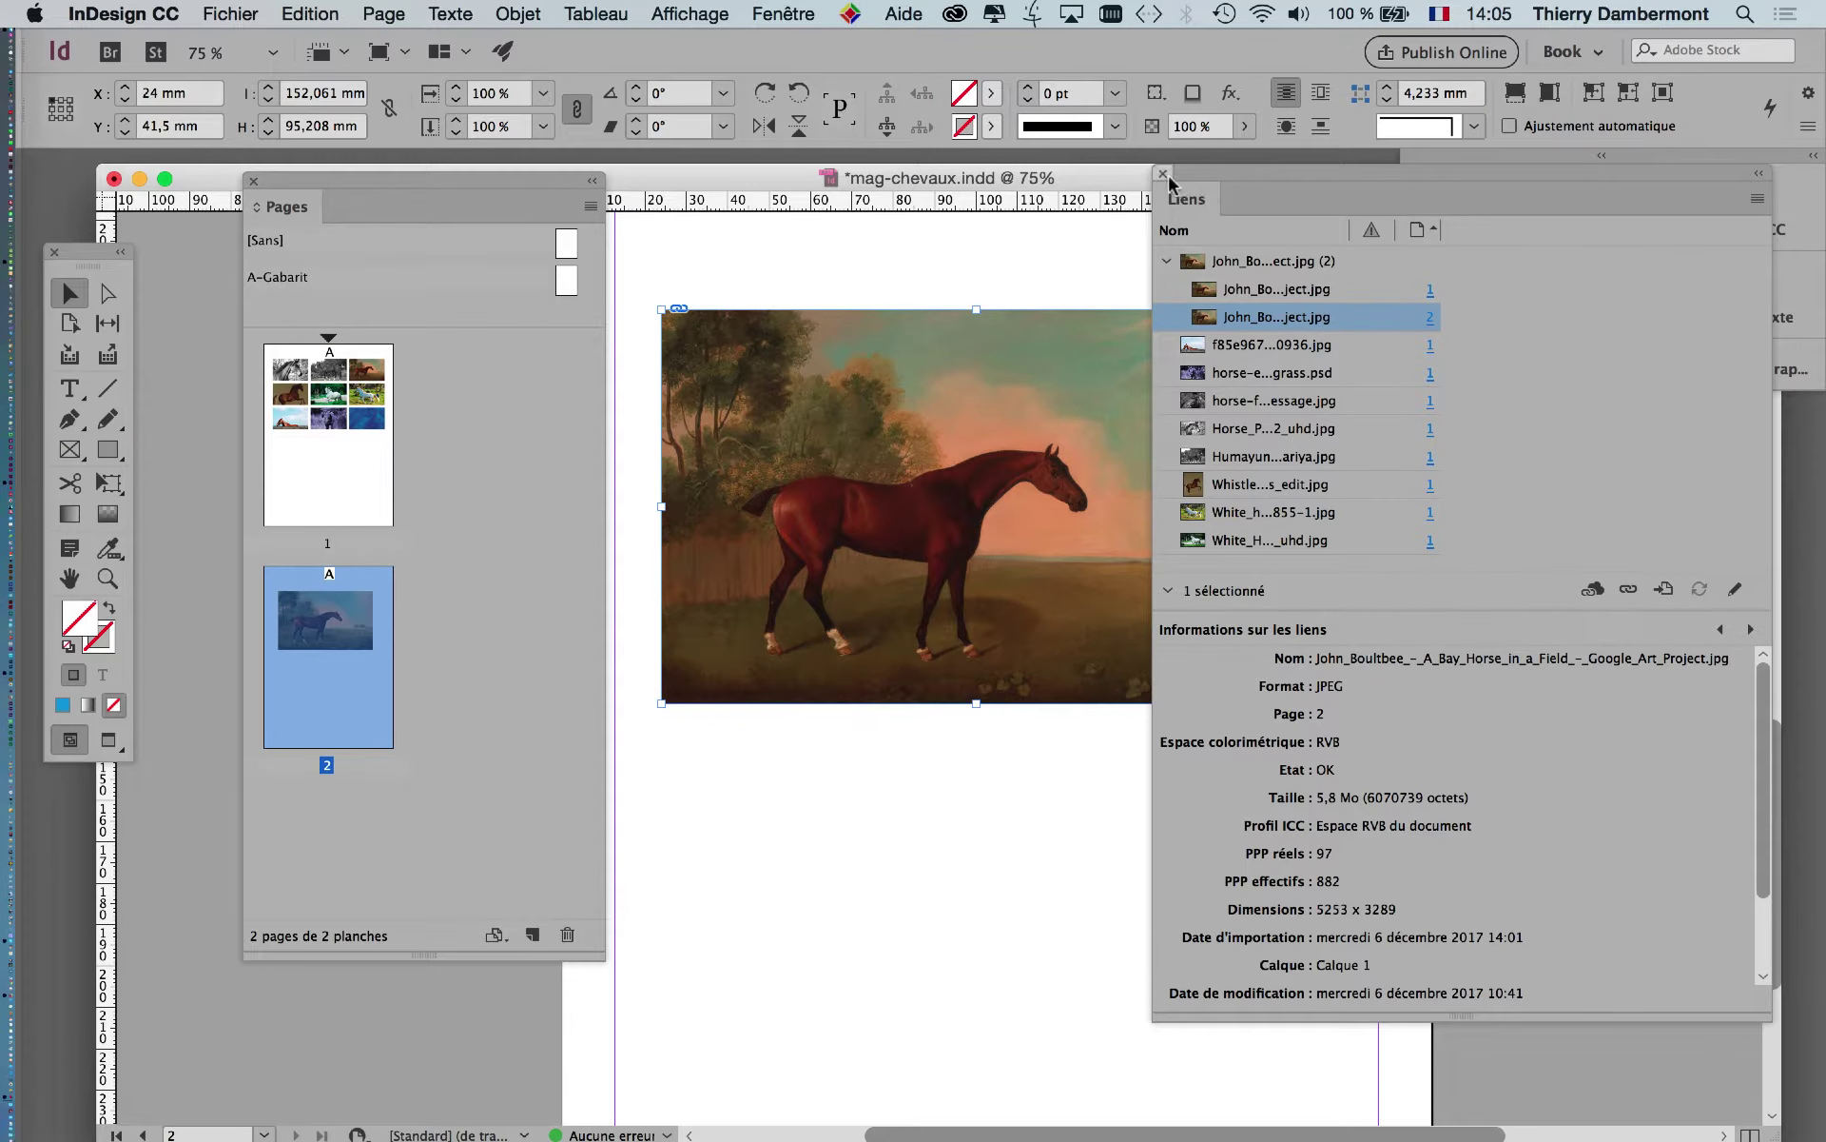
click(1164, 174)
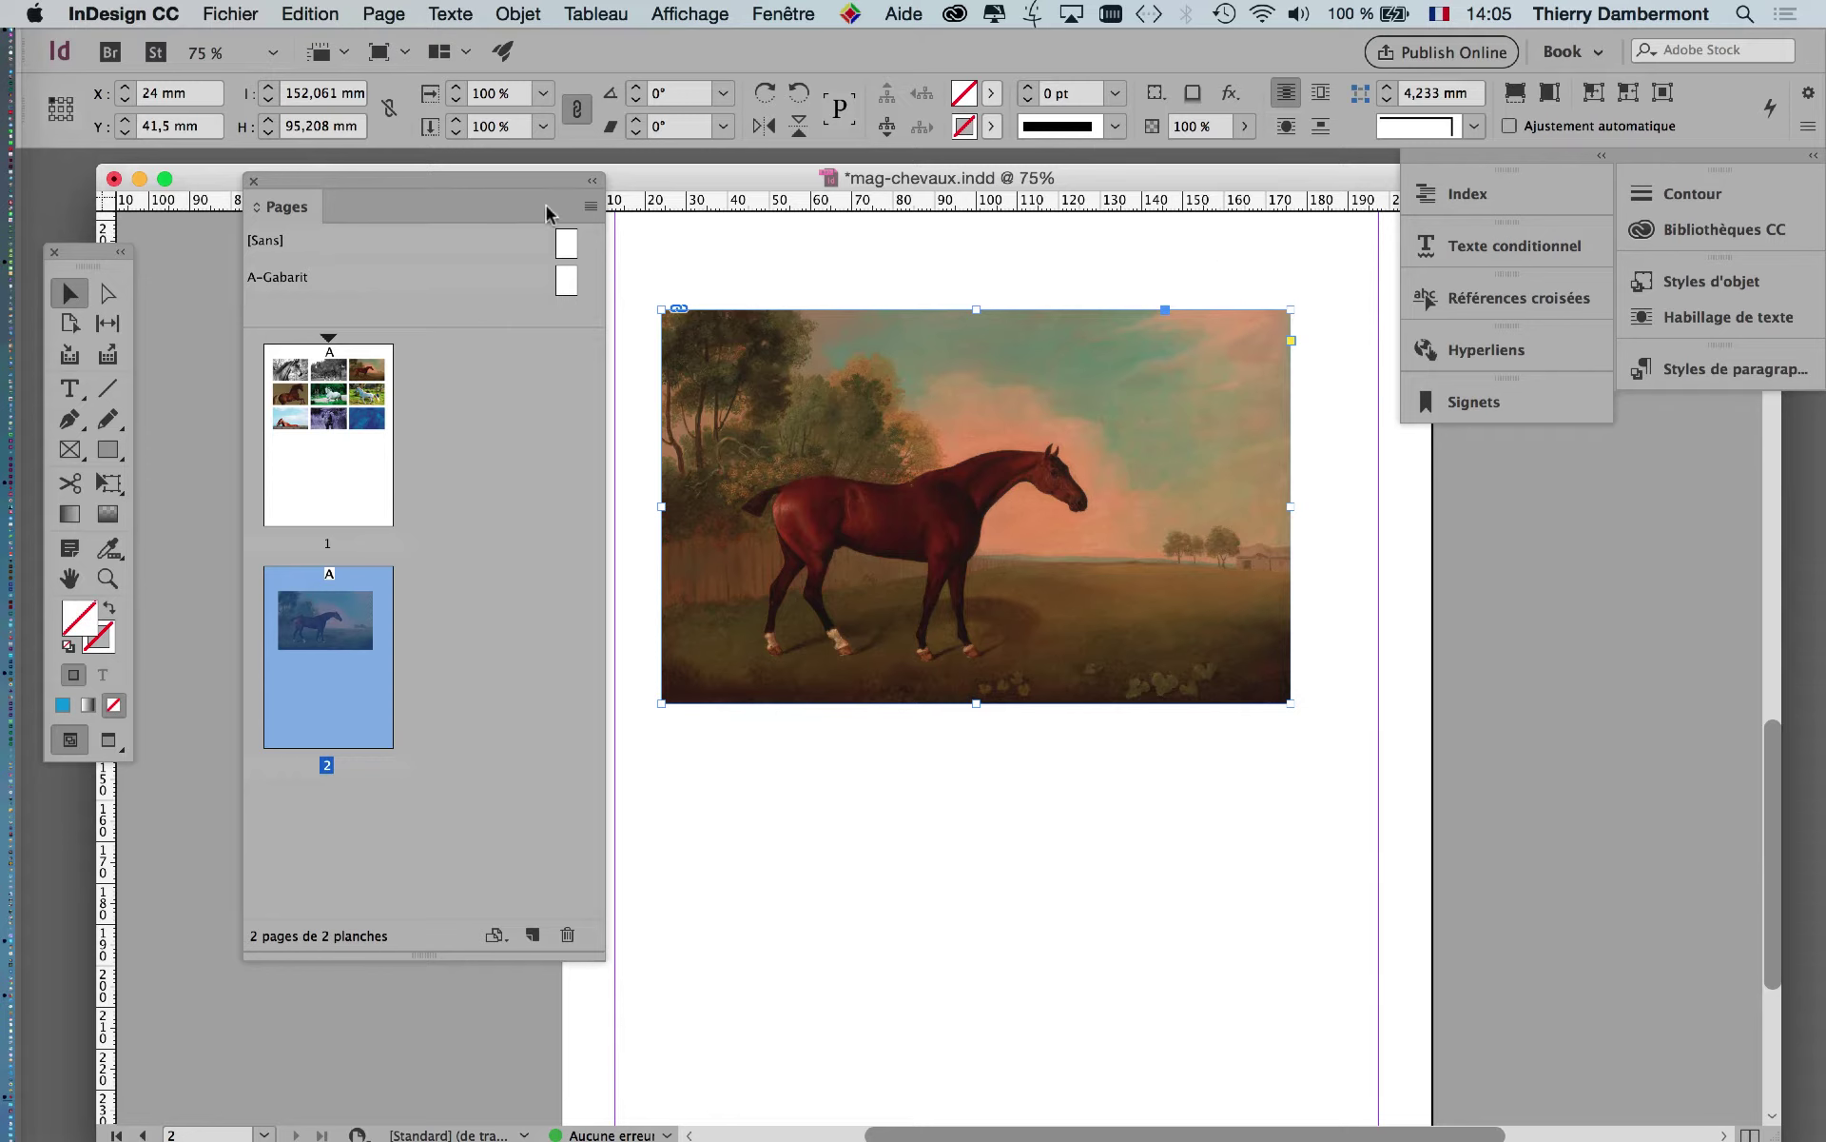
drag(548, 181, 478, 232)
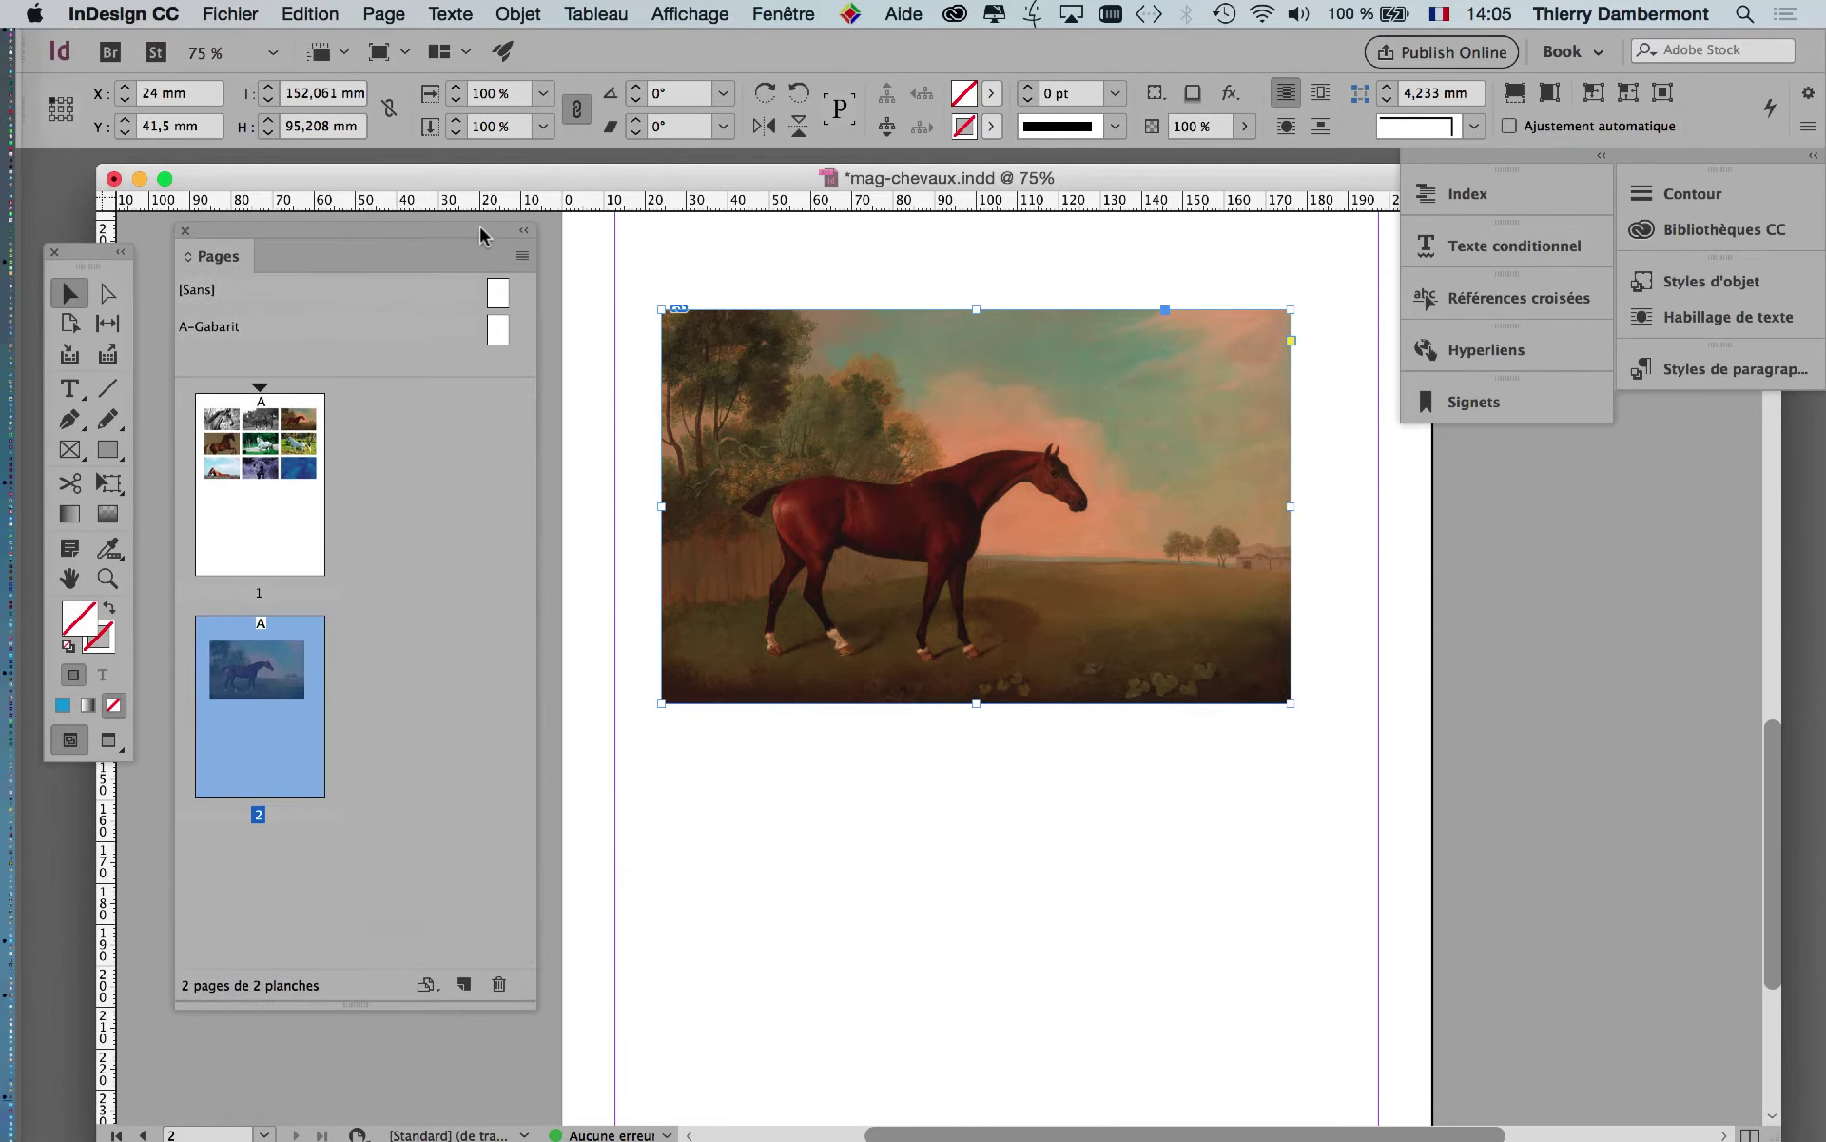